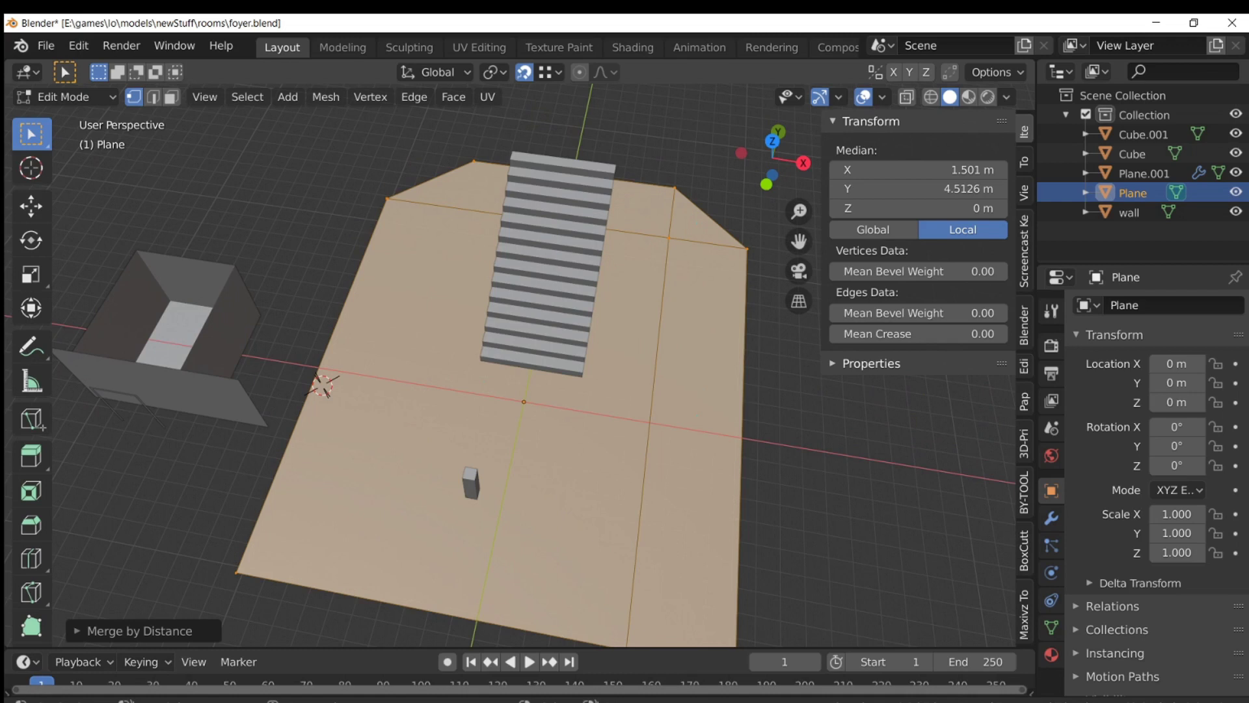
Knife-cut the floor plane lengthwise from the left corner of its back edge to its front edge
middle_drag(520, 404, 534, 379)
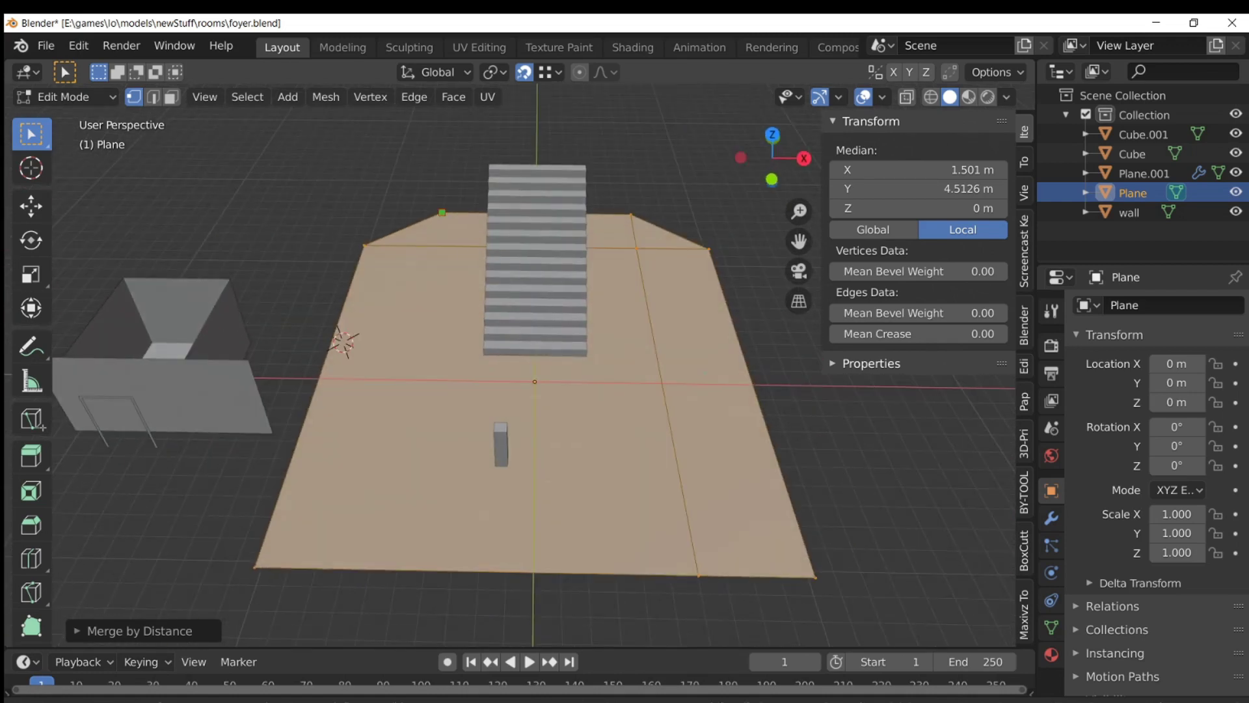
click(443, 212)
click(381, 570)
key(Return)
Snap the front vertex of the left lengthwise cut along X to the cut's inner back vertex, at X -5.9613 m
middle_drag(442, 273, 442, 328)
click(425, 199)
mouse_move(455, 273)
shift+middle_down()
mouse_move(458, 246)
mouse_move(455, 270)
shift+middle_up()
scroll(458, 246, down, 2)
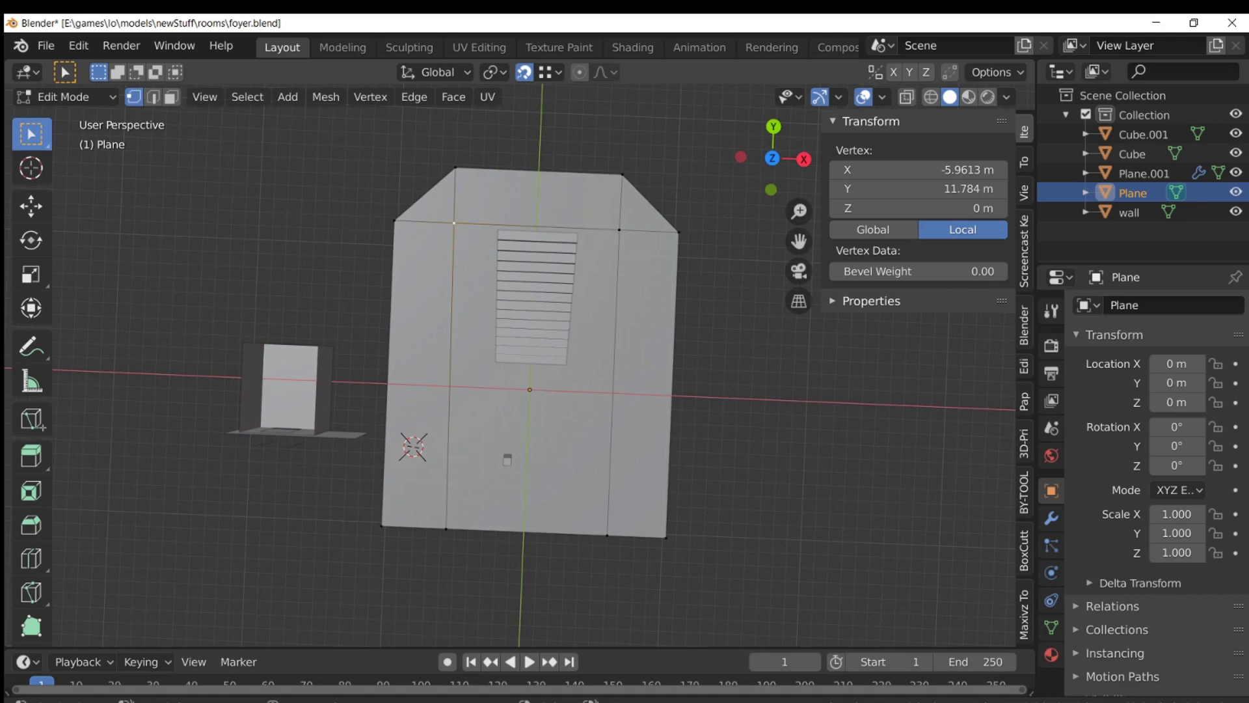
scroll(534, 364, up, 1)
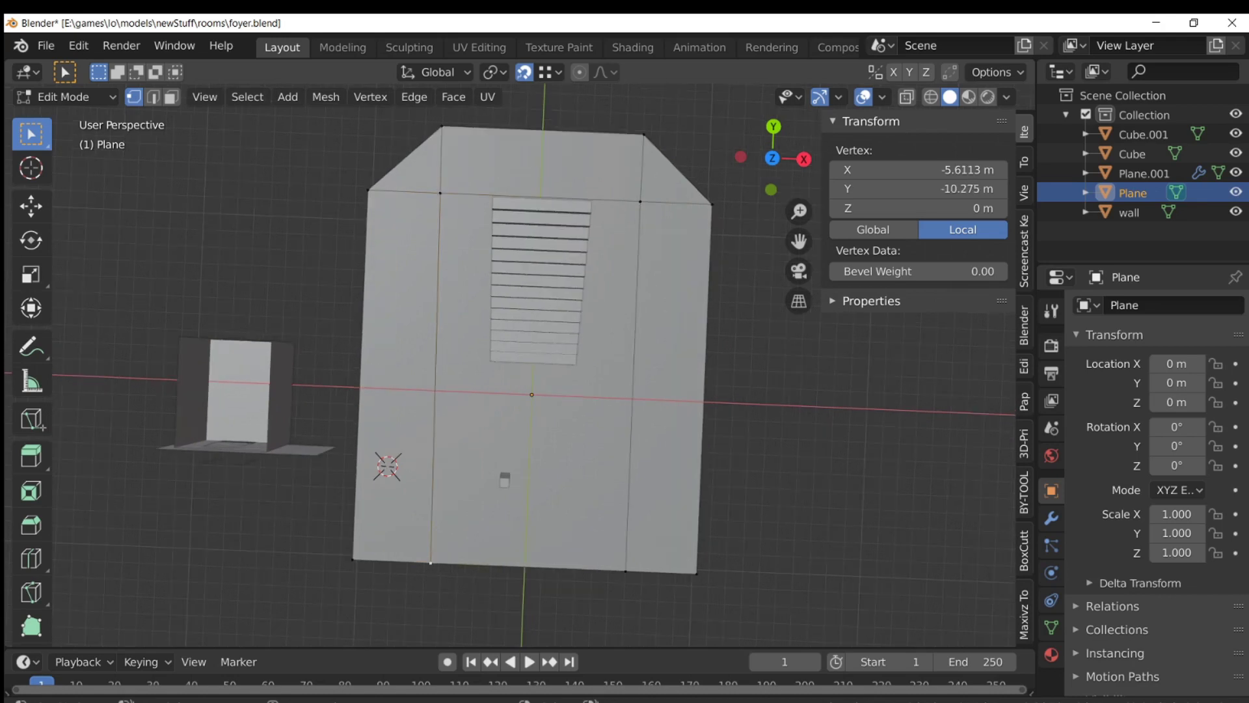
middle_drag(534, 364, 542, 329)
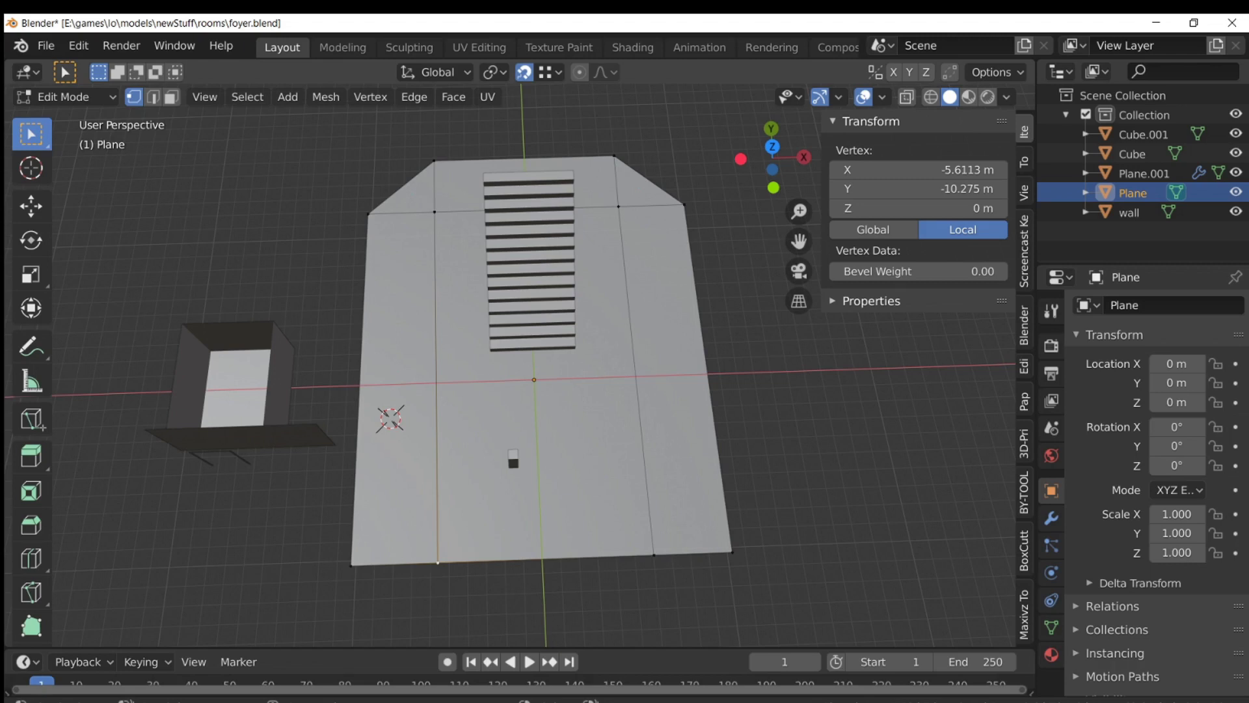
key(g)
key(Escape)
key(g)
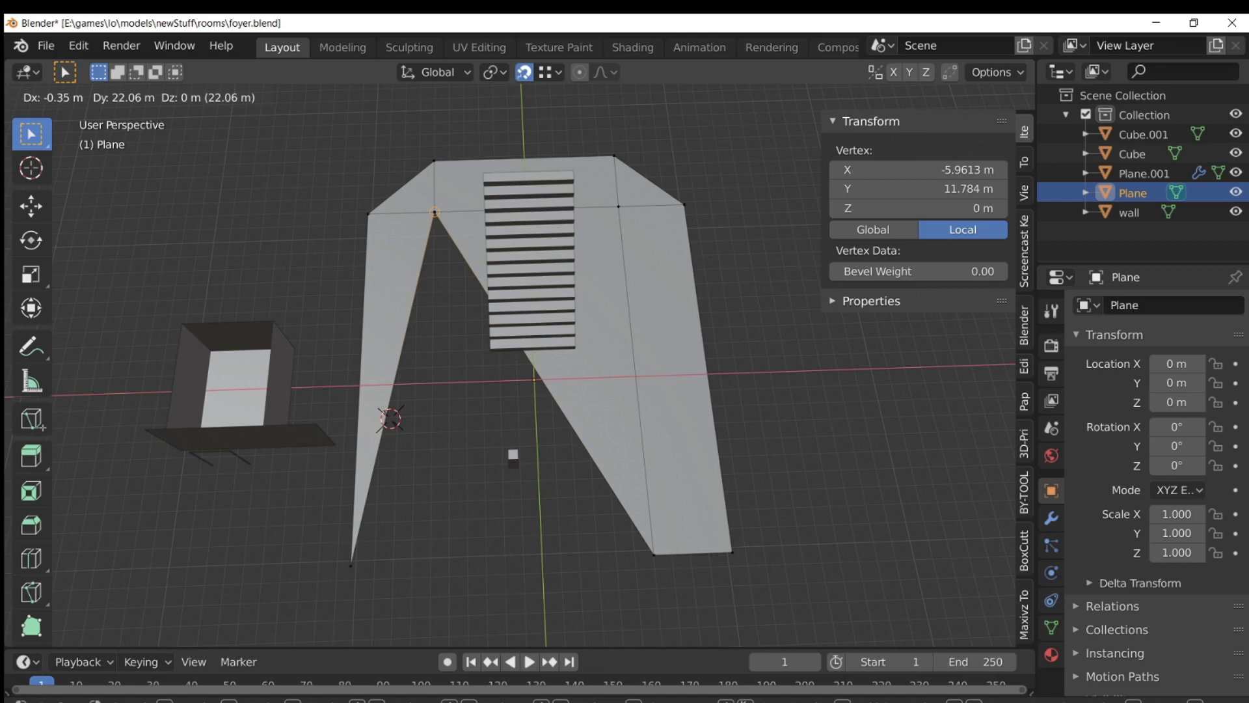
key(x)
key(y)
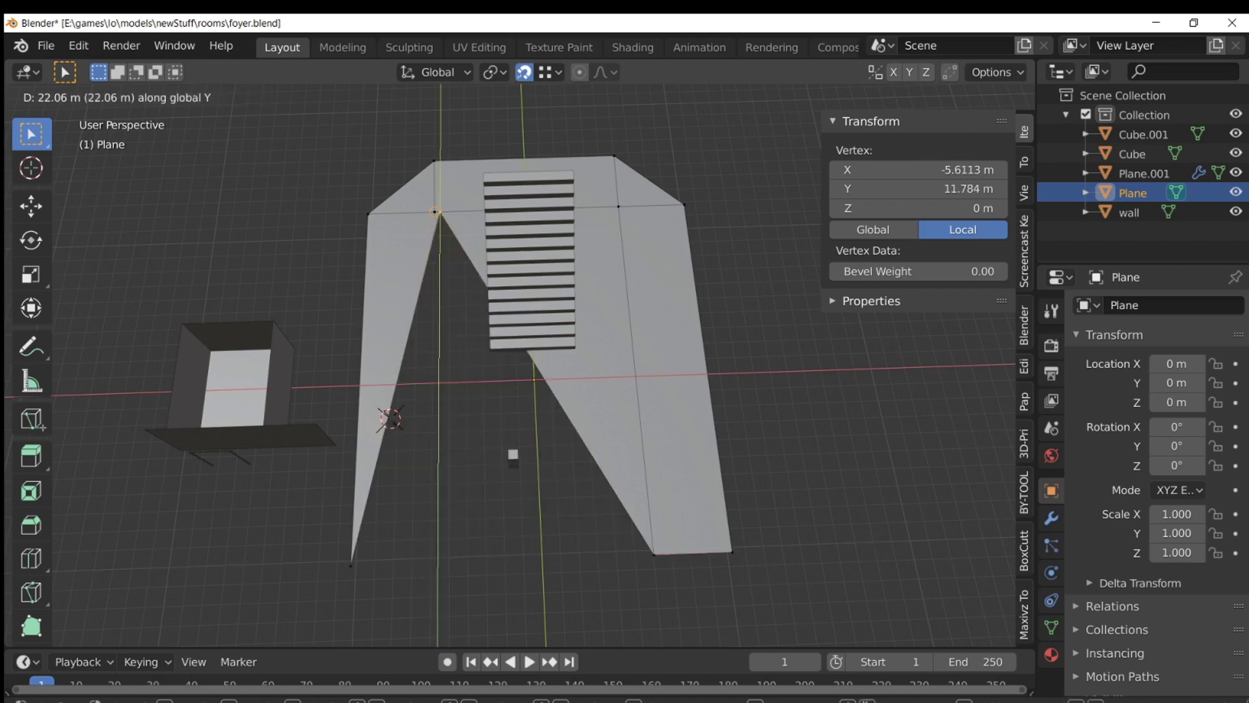
key(x)
key(y)
key(x)
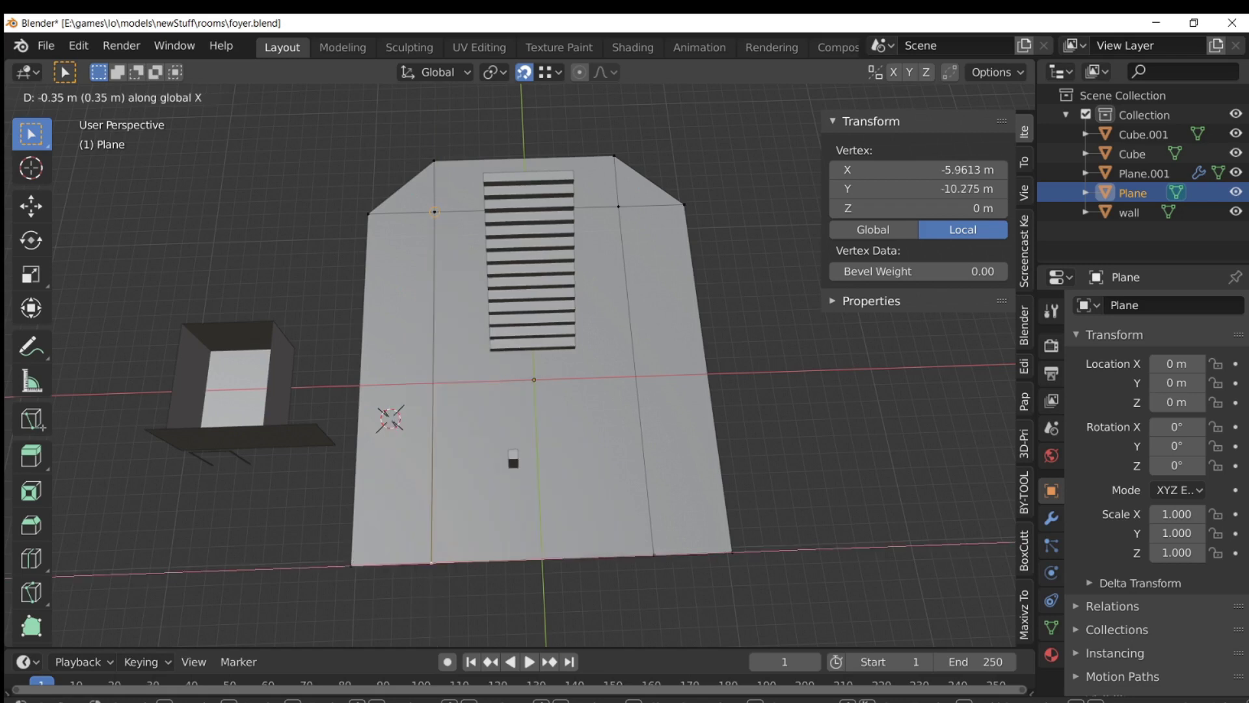
click(435, 212)
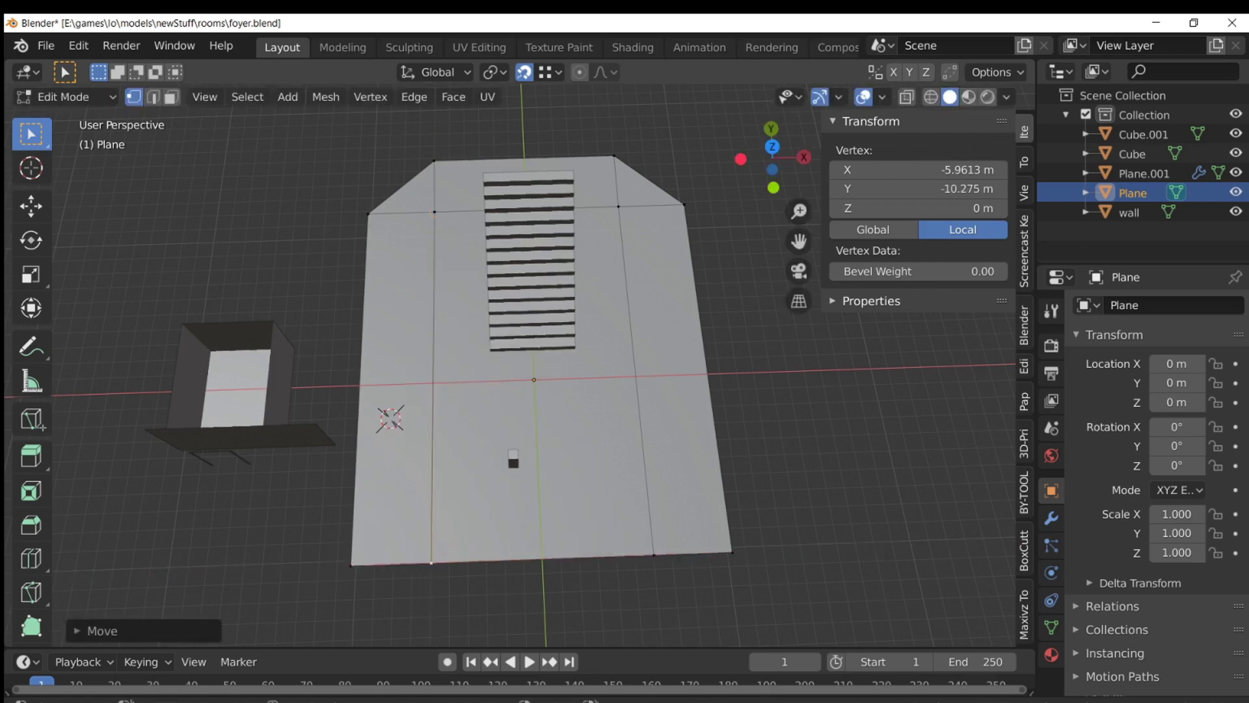
Move the left cut's long edge along X, snapping it to the back corner vertex at X -6.0248 m
click(434, 212)
shift+click(431, 563)
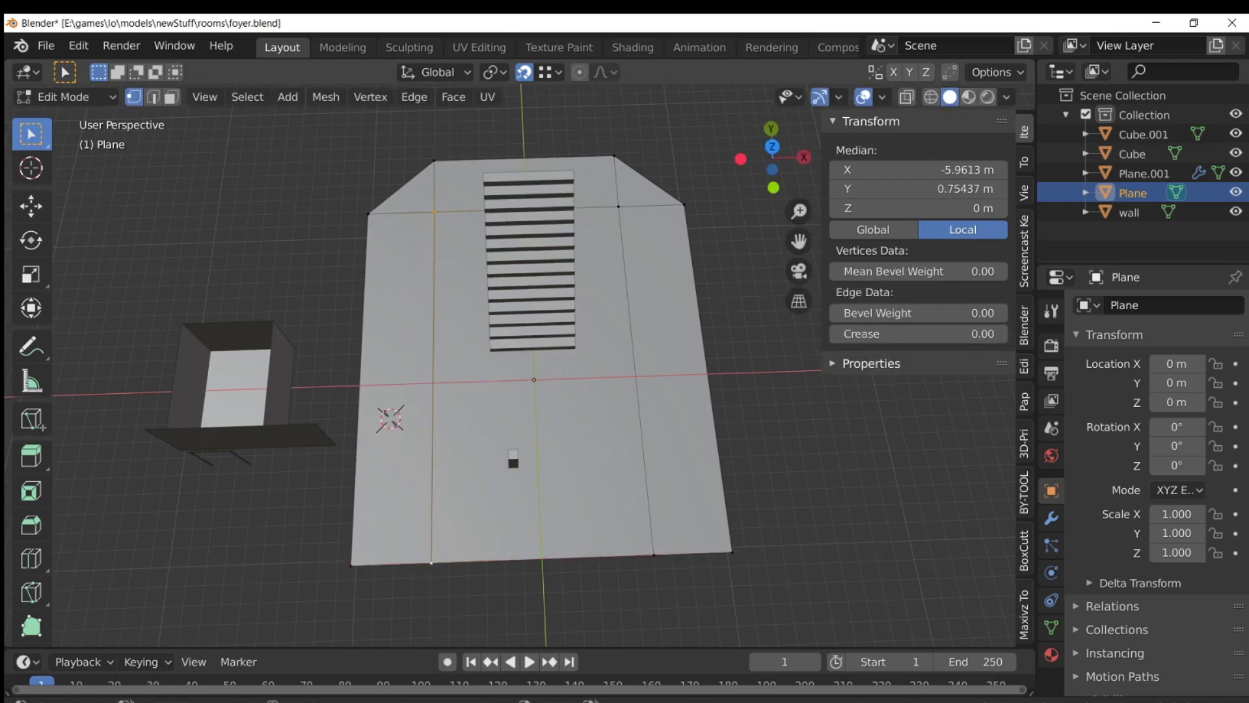
key(g)
key(Escape)
key(g)
key(x)
click(434, 160)
Examine the floor plane's lengthwise and crosswise cuts from several angles
middle_drag(434, 160, 417, 133)
key(a)
key(a)
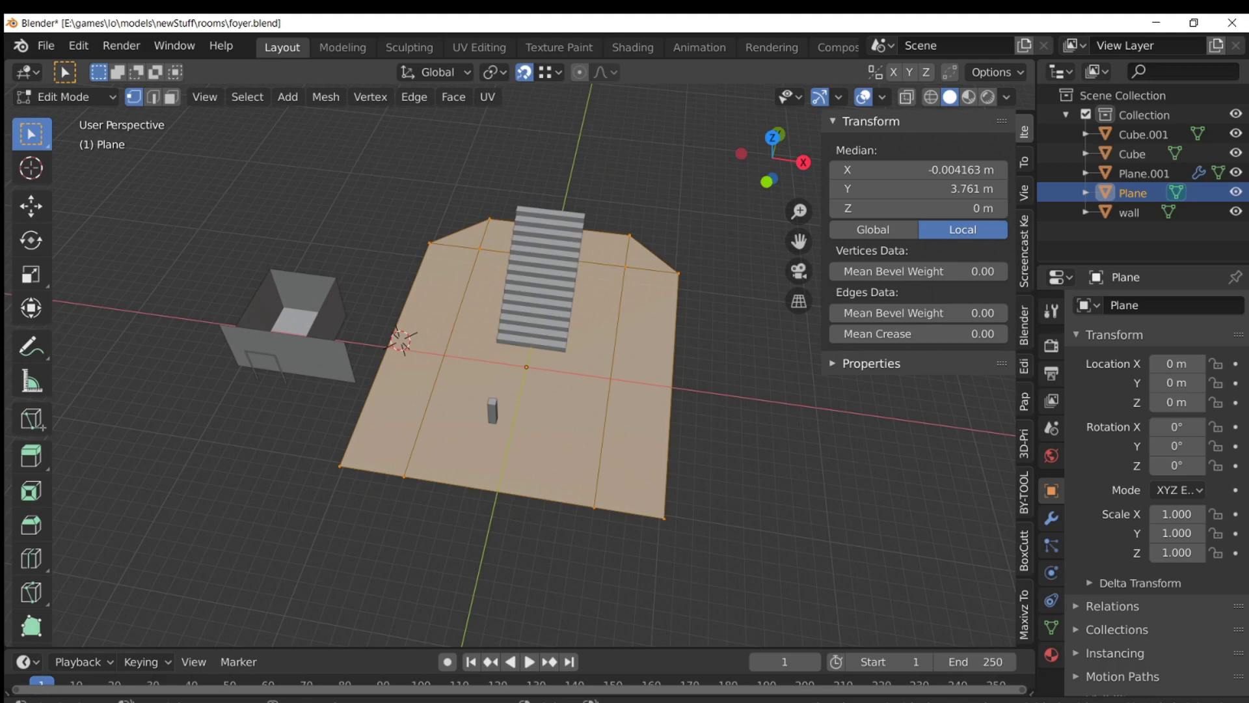
middle_drag(417, 134, 441, 159)
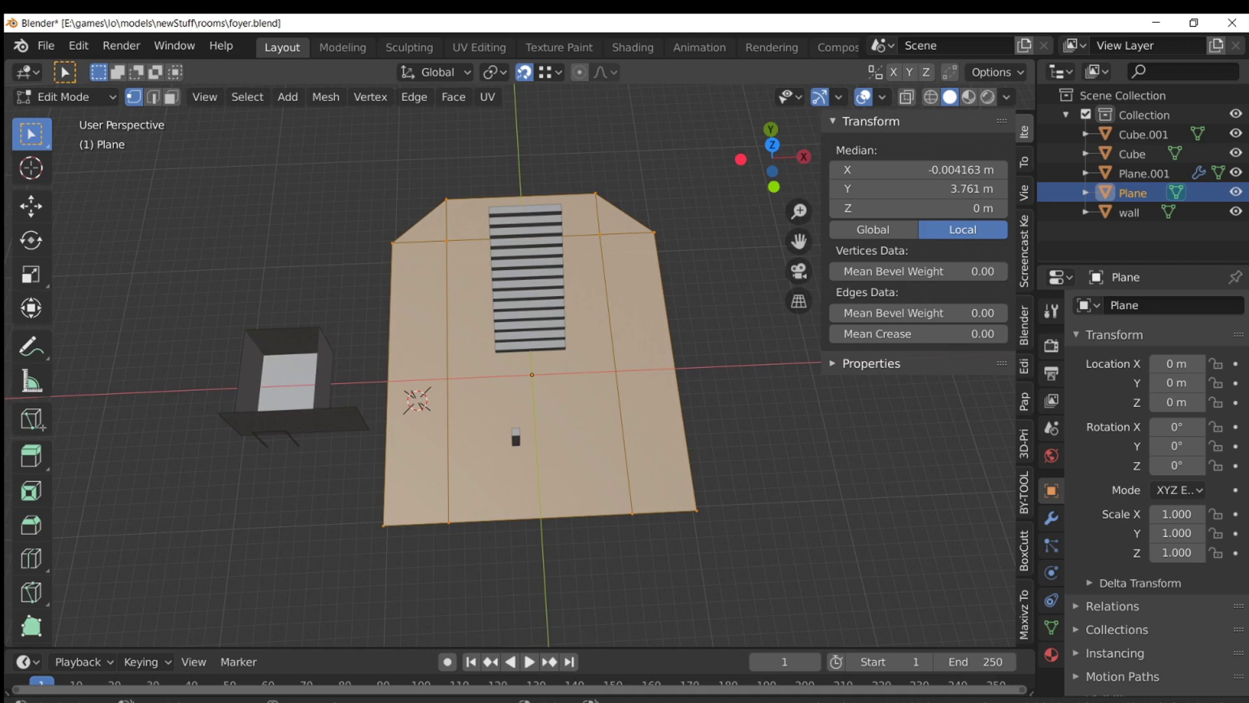
middle_drag(533, 364, 491, 376)
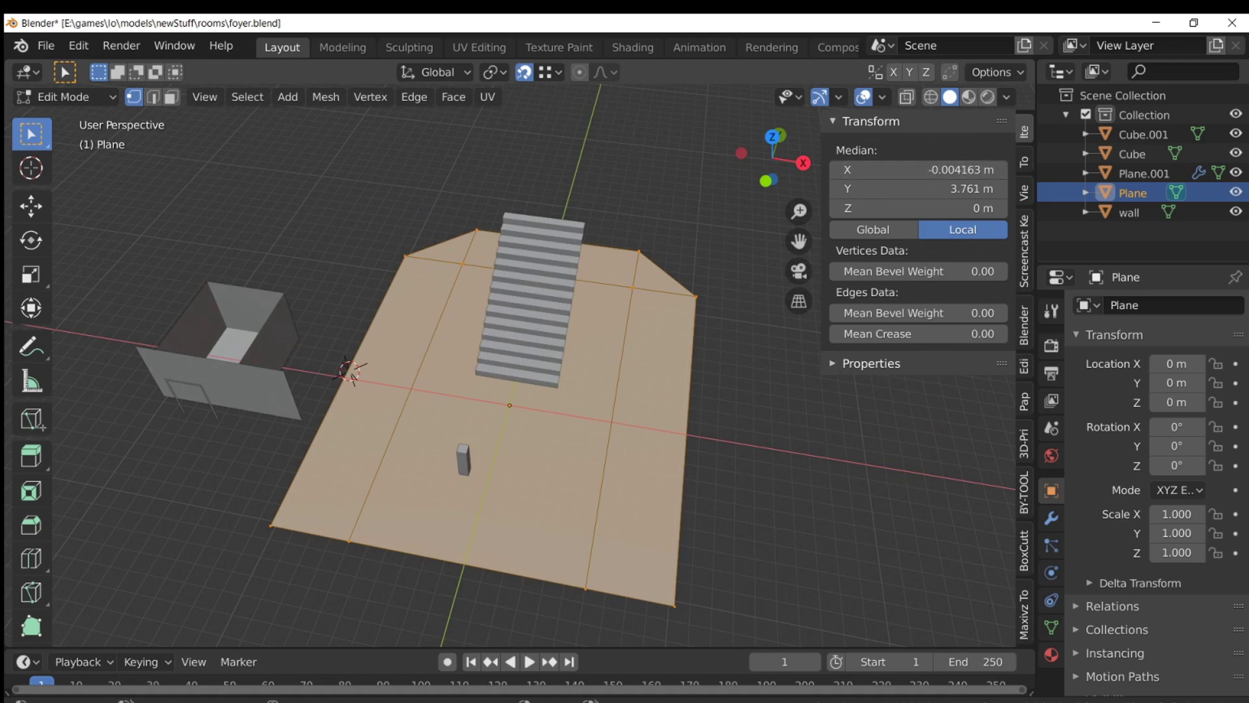
middle_drag(416, 208, 389, 224)
click(426, 253)
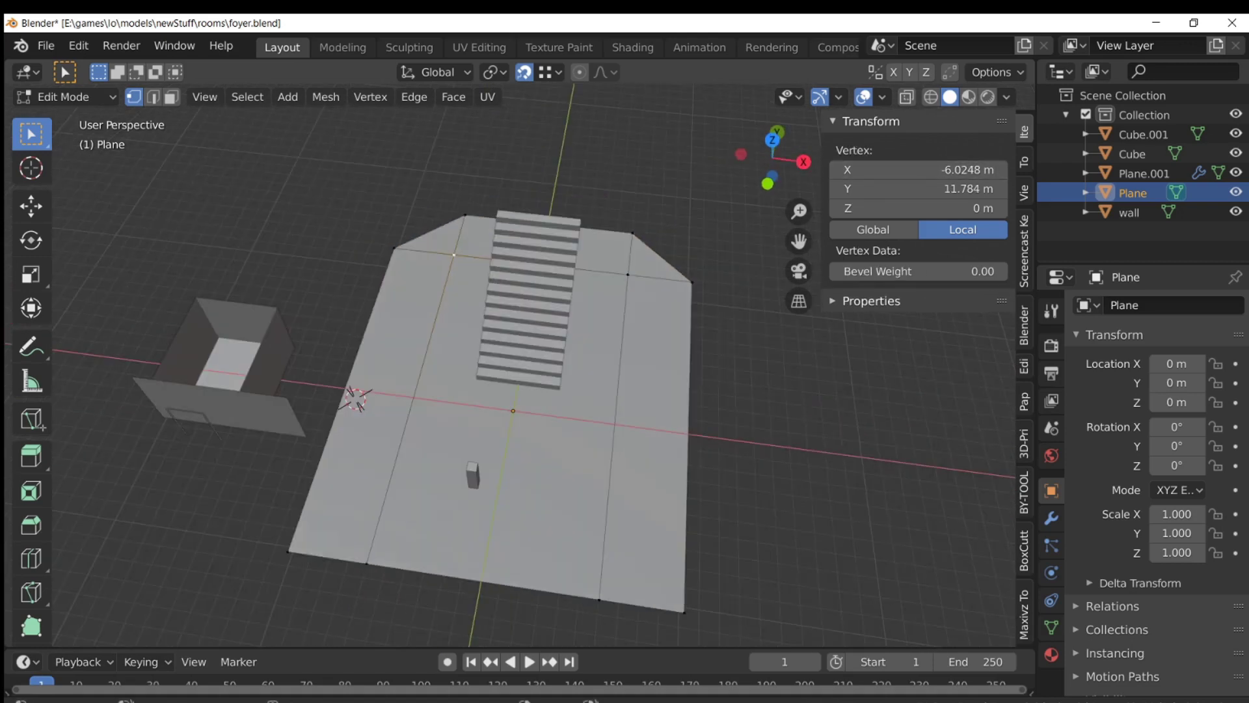
middle_drag(520, 394, 514, 377)
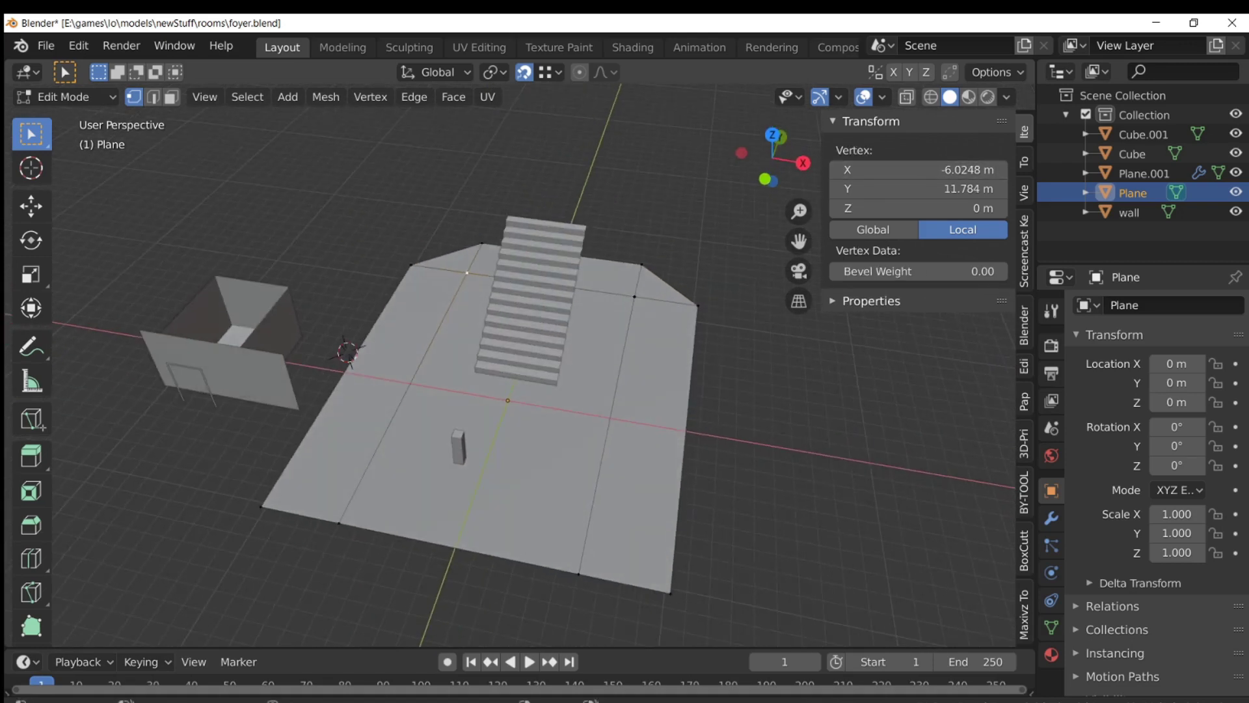
Return the floor plane to Object Mode and save foyer.blend
key(Tab)
middle_drag(514, 378, 494, 371)
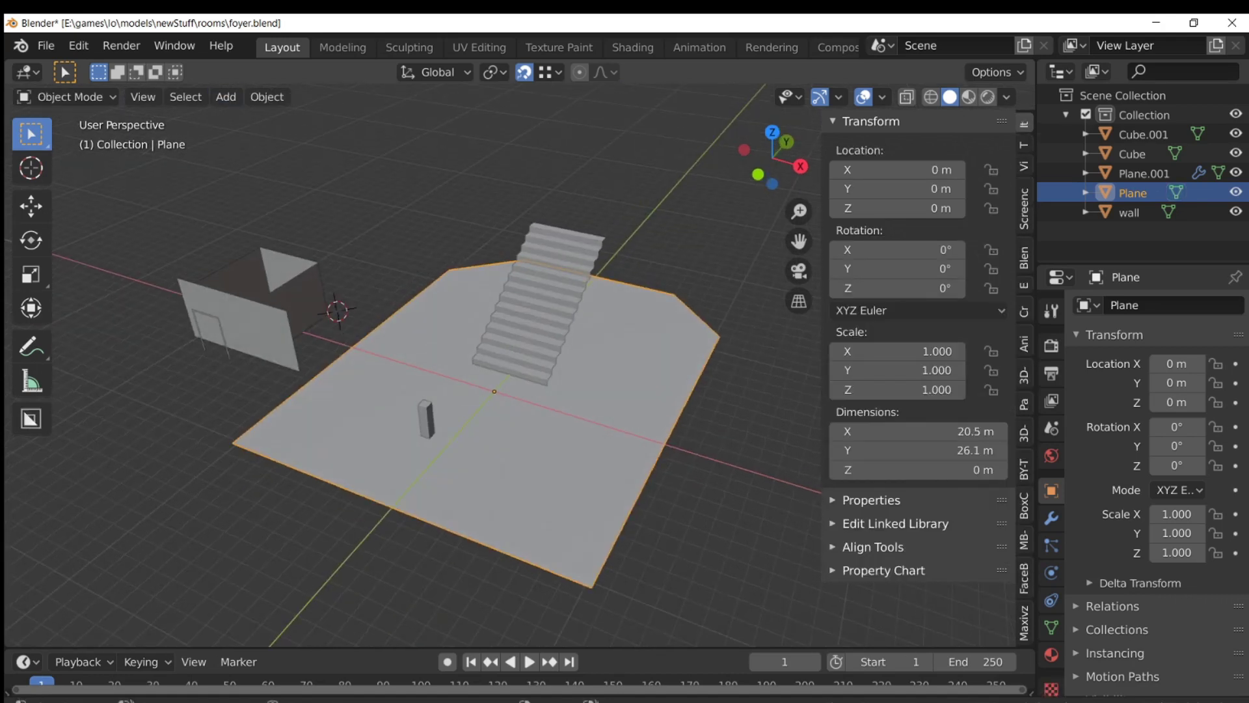
key(ctrl+s)
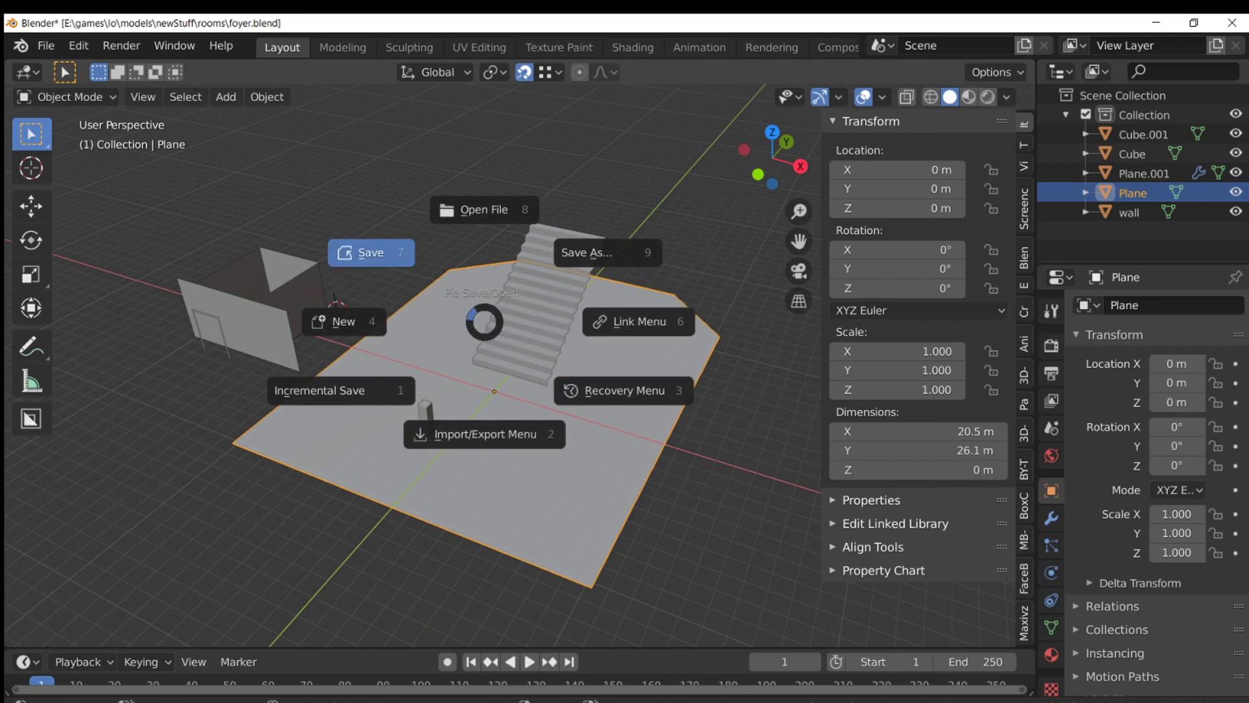
click(357, 251)
Open the recent file shack2.blend
click(46, 45)
mouse_move(108, 155)
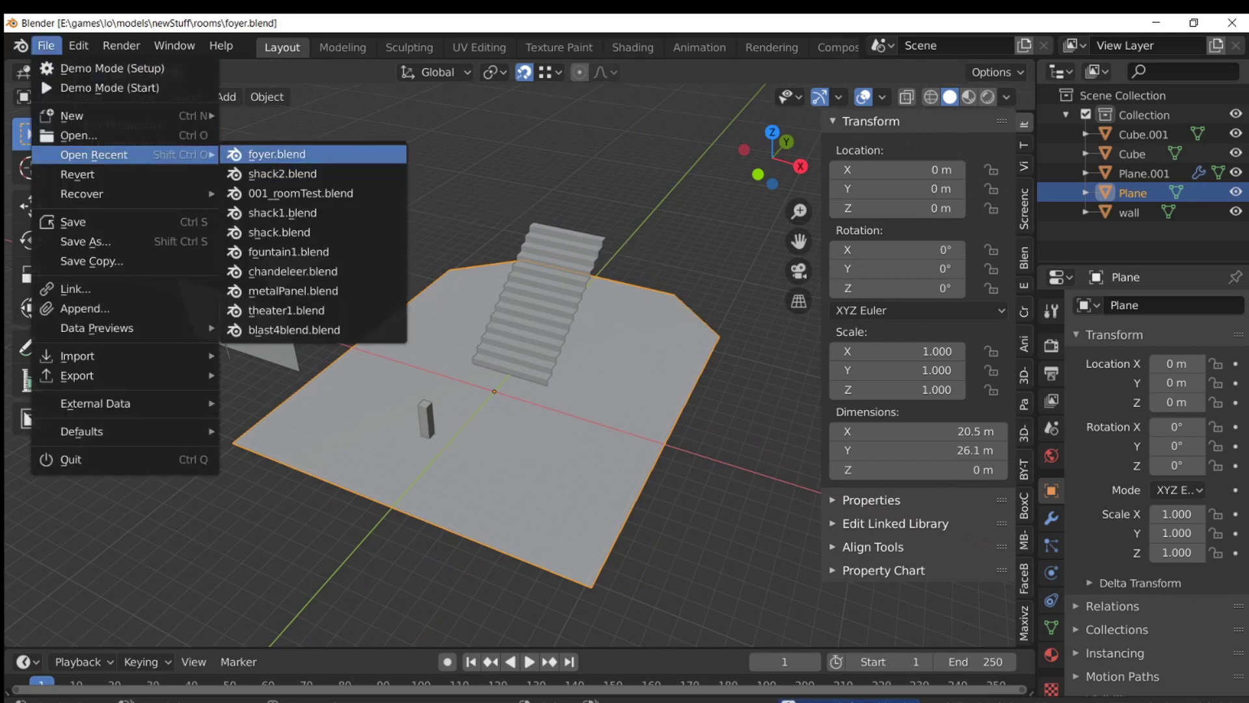
click(276, 154)
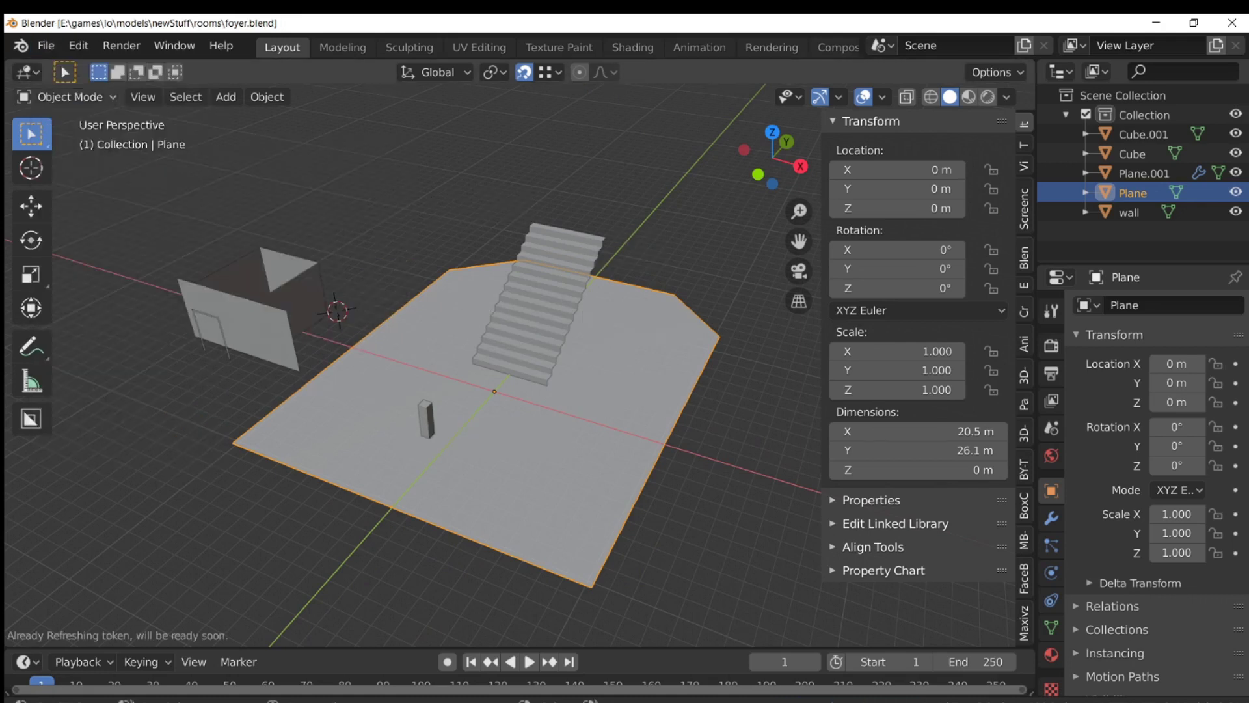
click(78, 45)
mouse_move(46, 45)
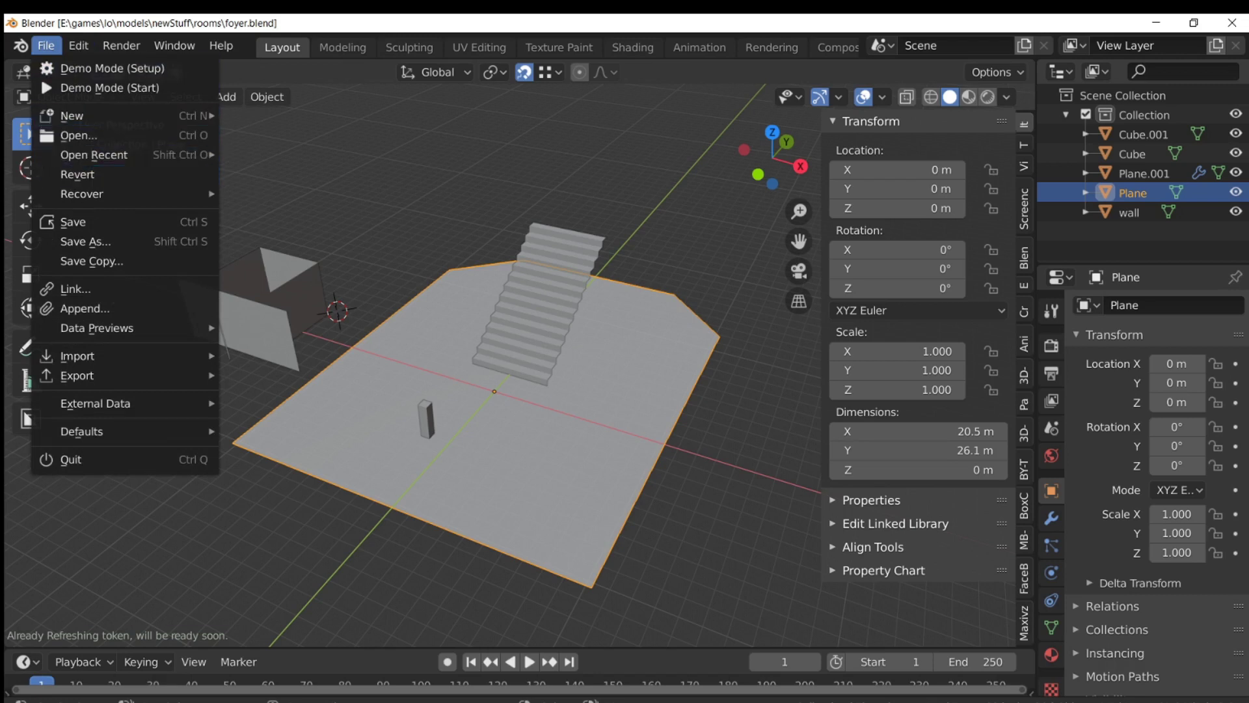
mouse_move(107, 155)
click(282, 173)
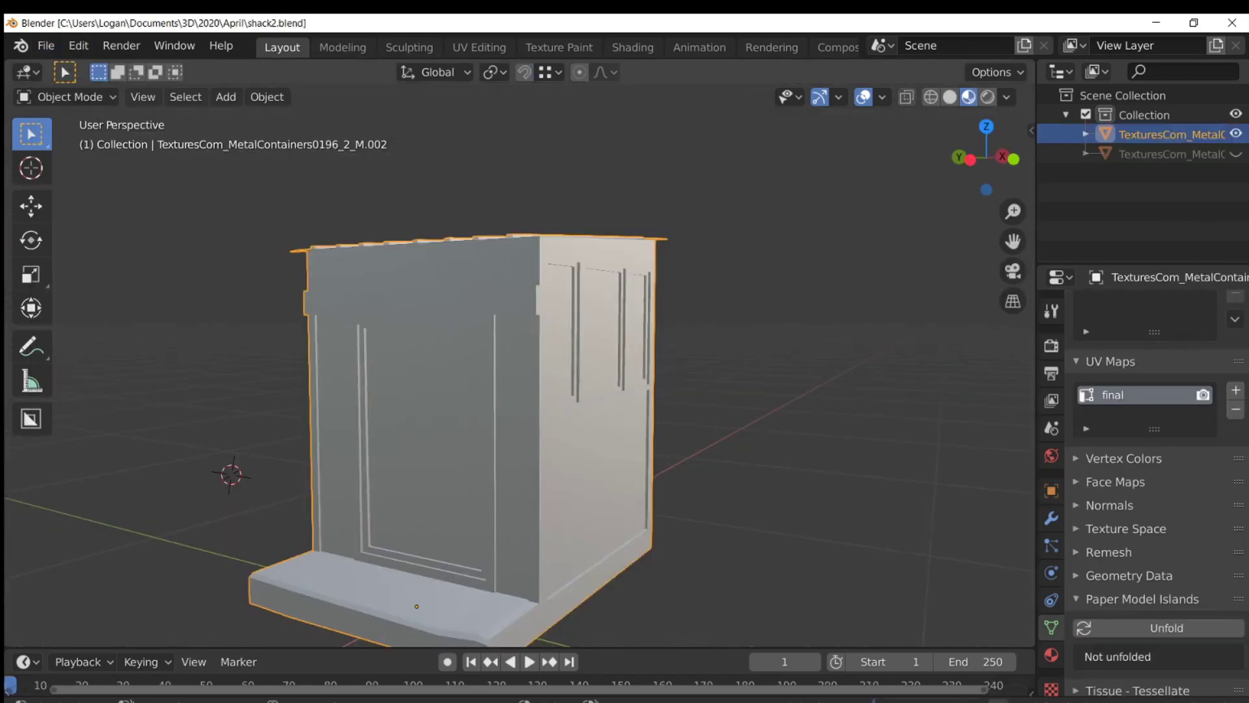
Examine the textured shack's door side and window side
middle_drag(508, 364, 329, 385)
middle_drag(338, 339, 299, 332)
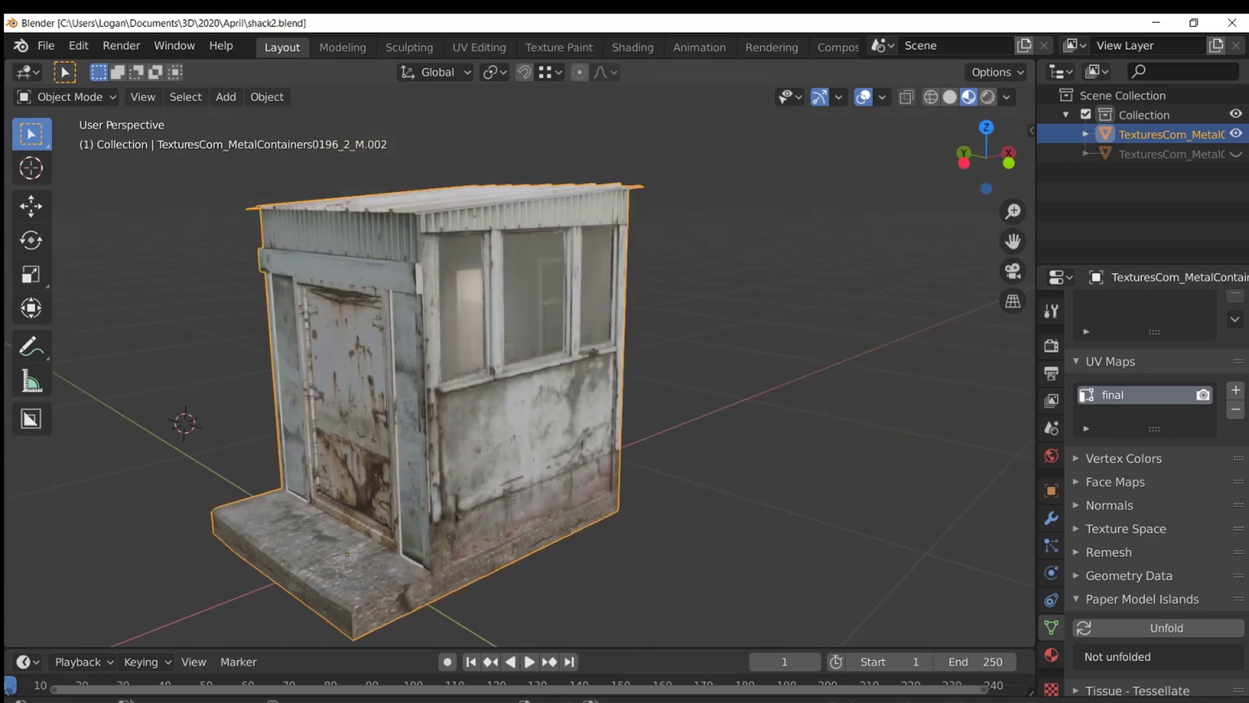
right_drag(416, 365, 414, 358)
key(ctrl+z)
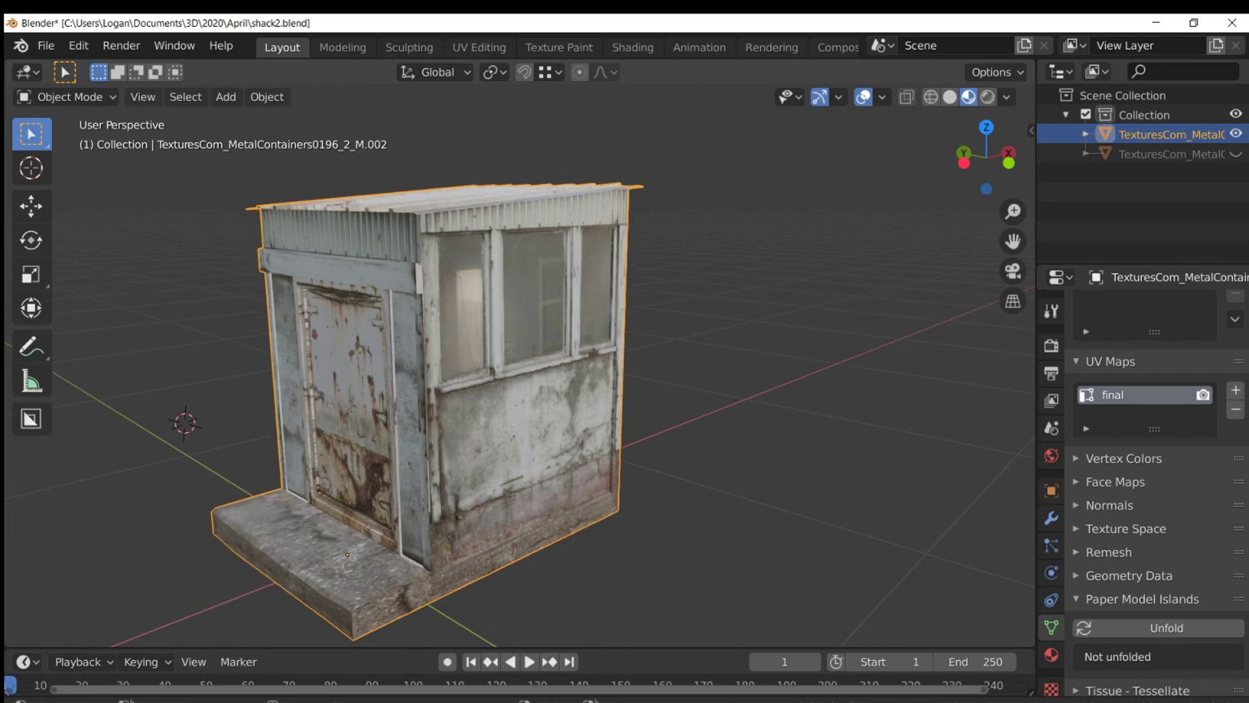
middle_drag(455, 365, 398, 382)
Examine the face layout of the shack's windowed wall in Edit Mode, selecting its window and wall faces
key(Tab)
scroll(520, 371, down, 2)
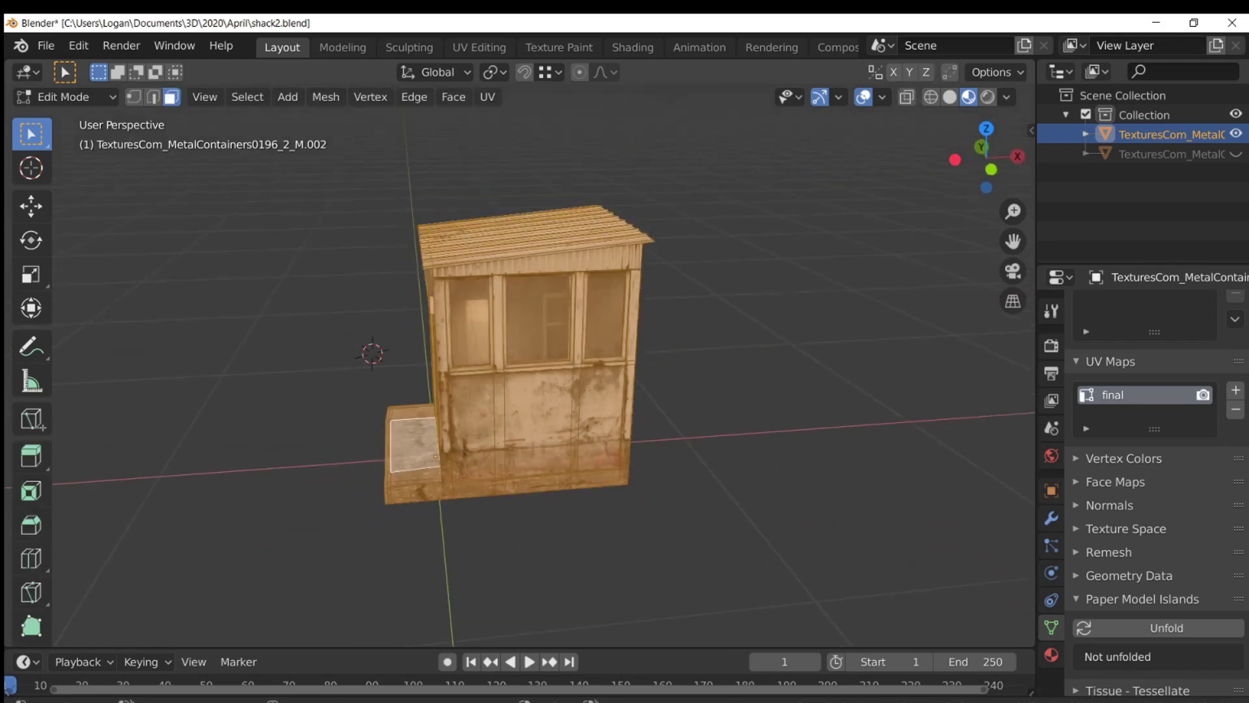
click(599, 418)
middle_drag(600, 418, 574, 389)
click(464, 324)
mouse_move(464, 324)
middle_down()
mouse_move(273, 339)
mouse_move(209, 322)
mouse_move(416, 331)
mouse_move(470, 318)
middle_up()
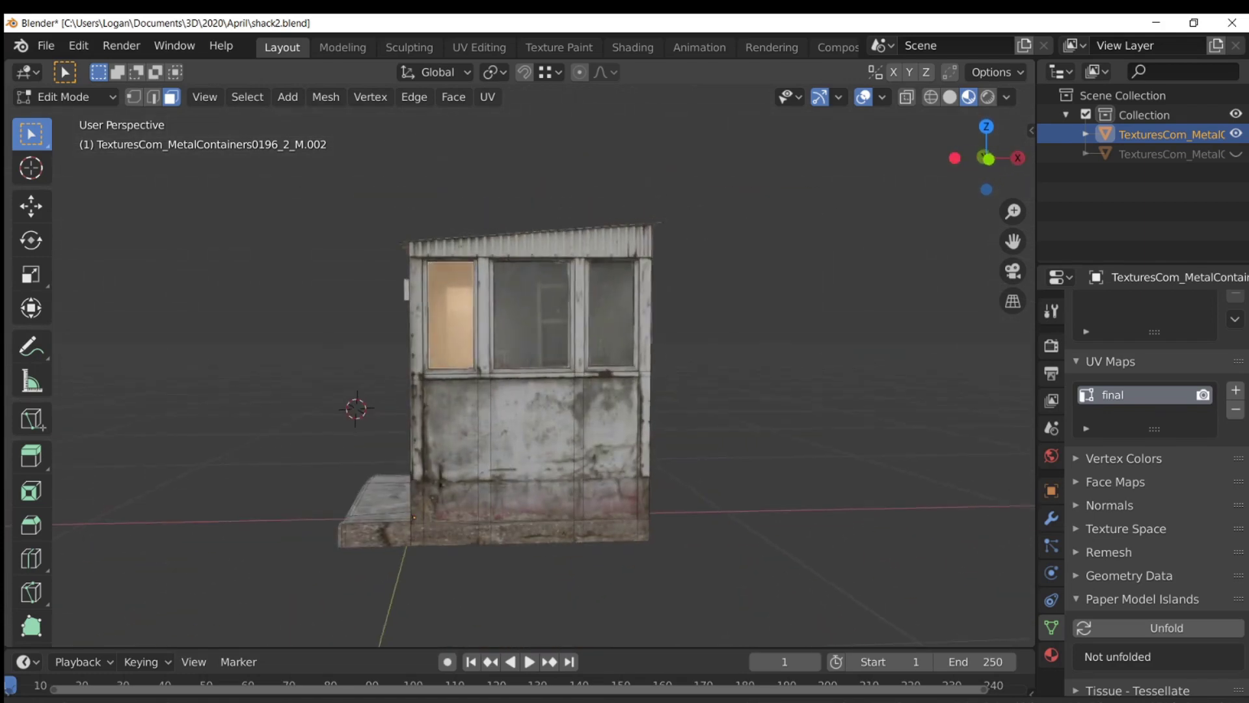
middle_drag(533, 366, 514, 370)
key(b)
drag(392, 268, 628, 595)
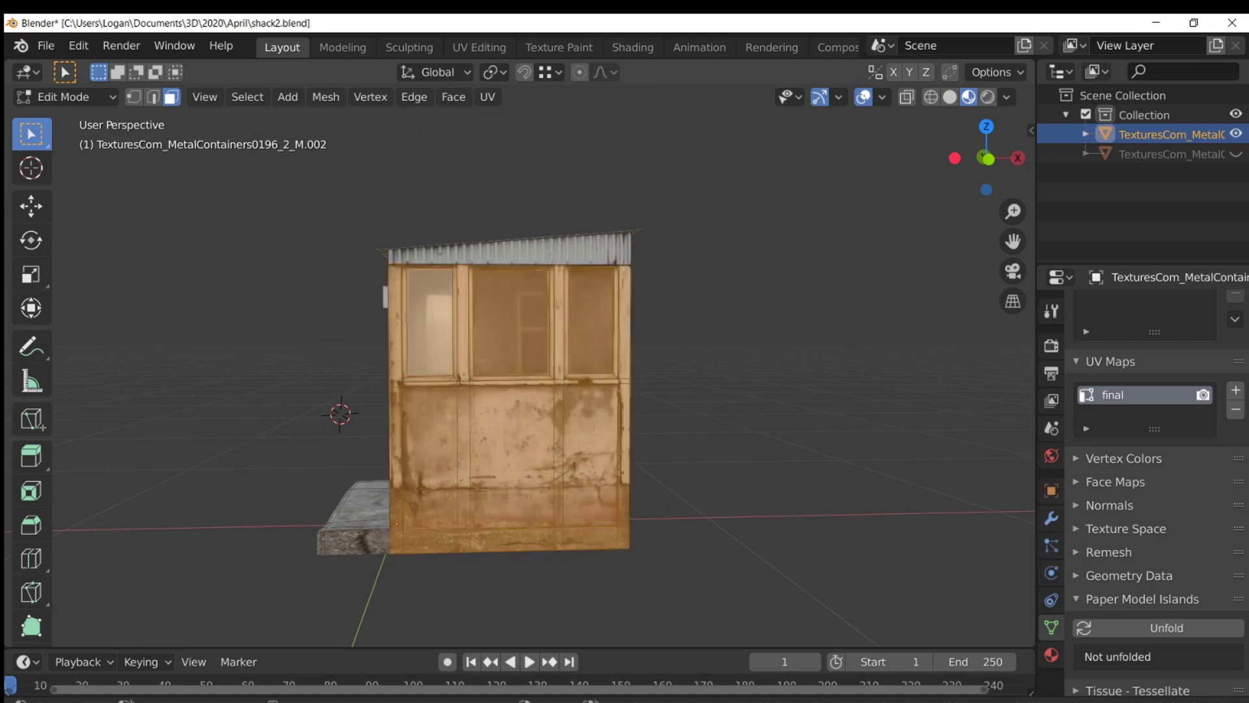
scroll(517, 364, up, 4)
scroll(518, 365, down, 5)
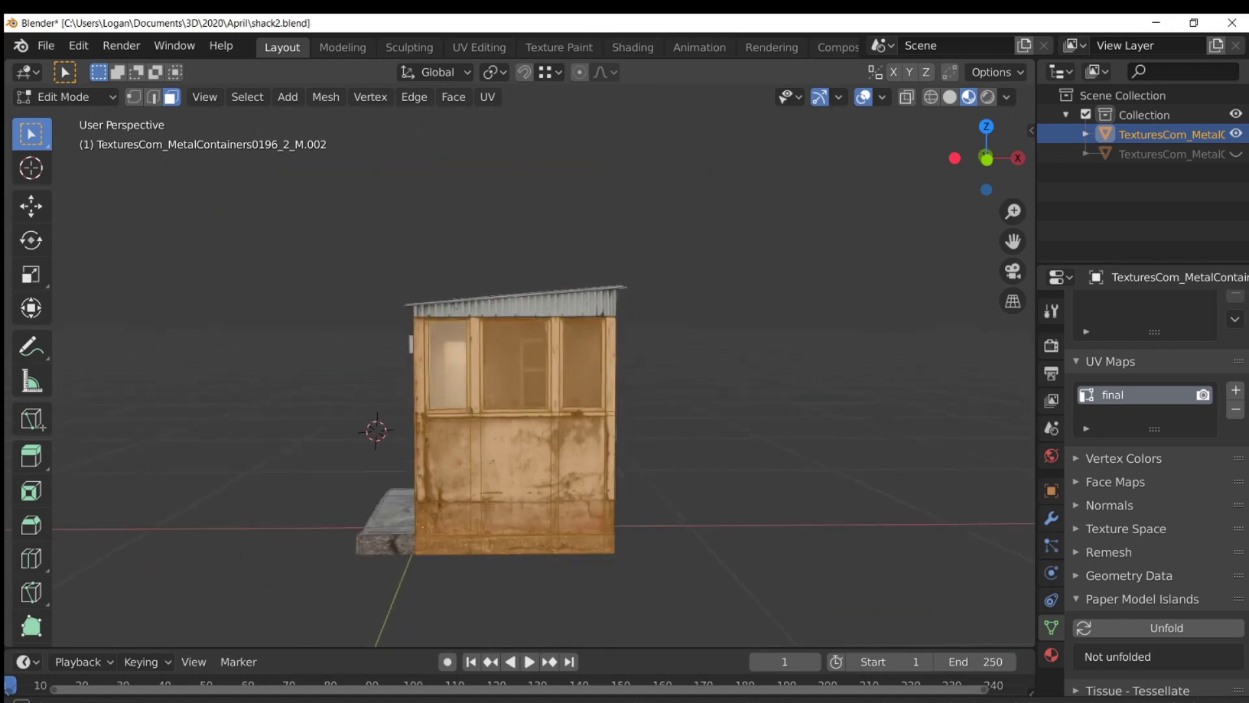
key(Tab)
Add a 2 m plane, clear its location and move it beside the shack, about 1.35 m in X and 0.14 m in Y
click(226, 97)
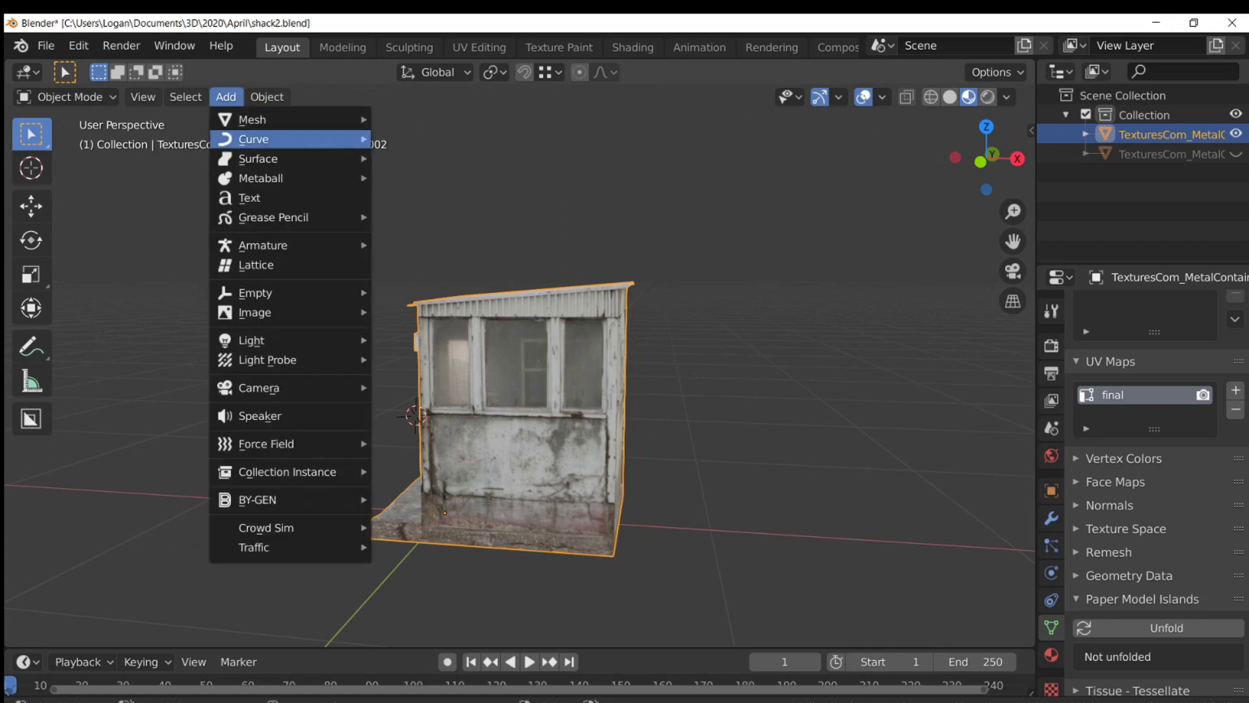
click(410, 114)
scroll(517, 365, down, 3)
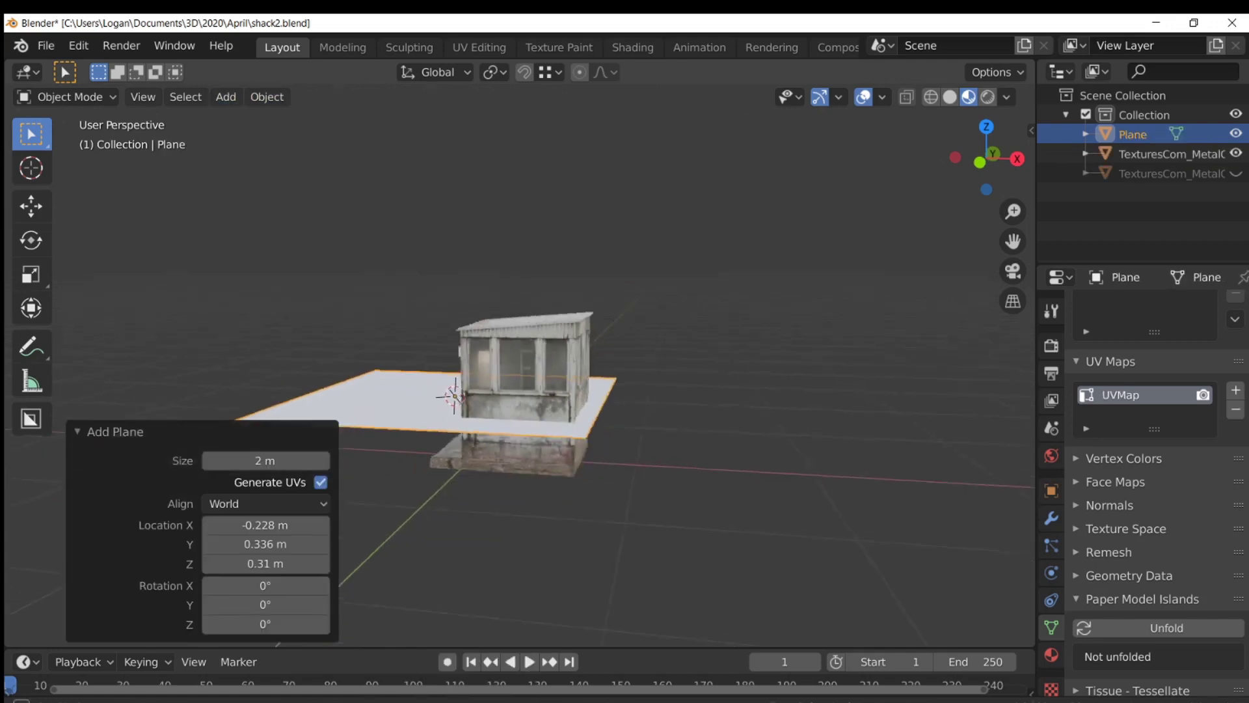
middle_drag(517, 325, 442, 383)
key(alt+g)
key(g)
key(Return)
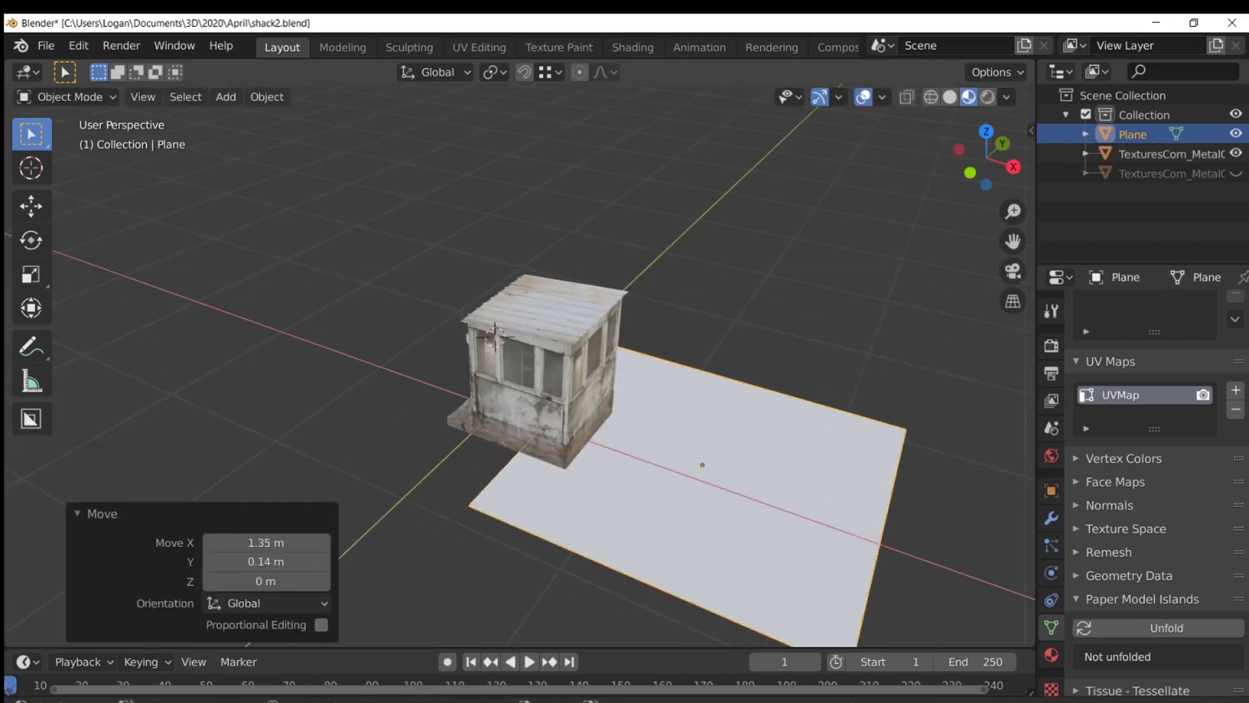
Stand the plane's mesh upright by rotating it 90° about X and scale it to about 0.54
key(Tab)
text(rx90)
key(Return)
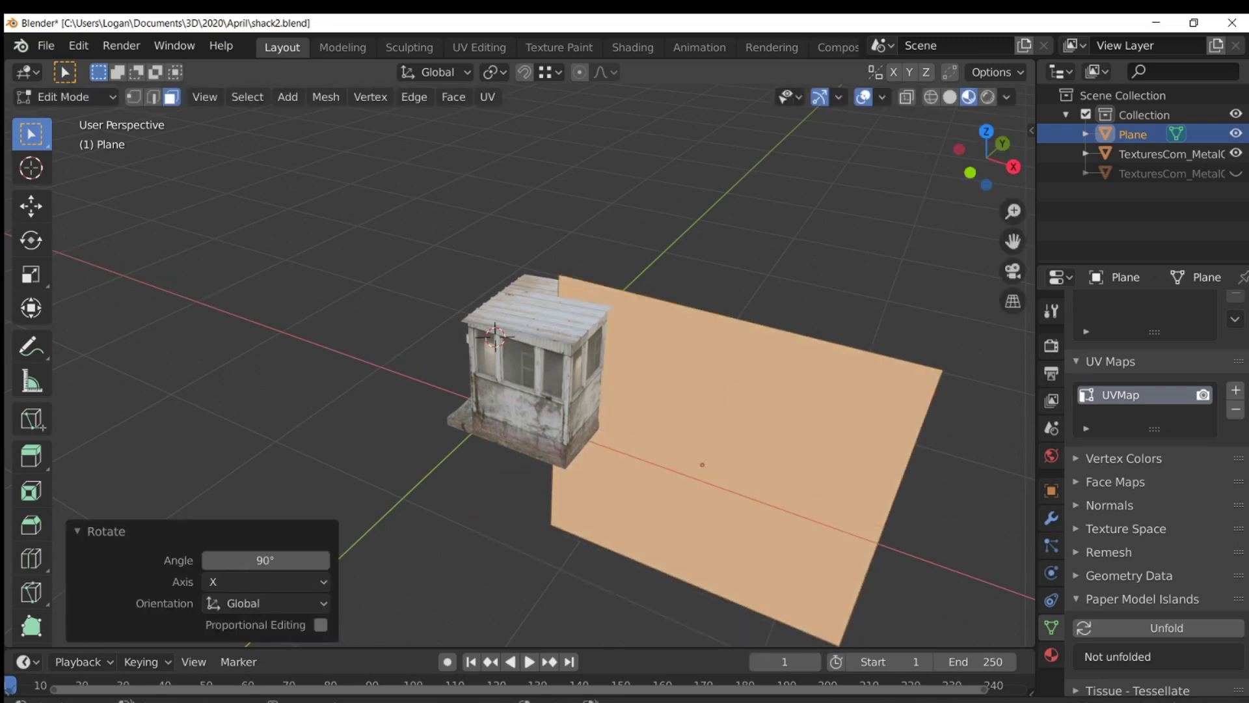
key(s)
click(809, 392)
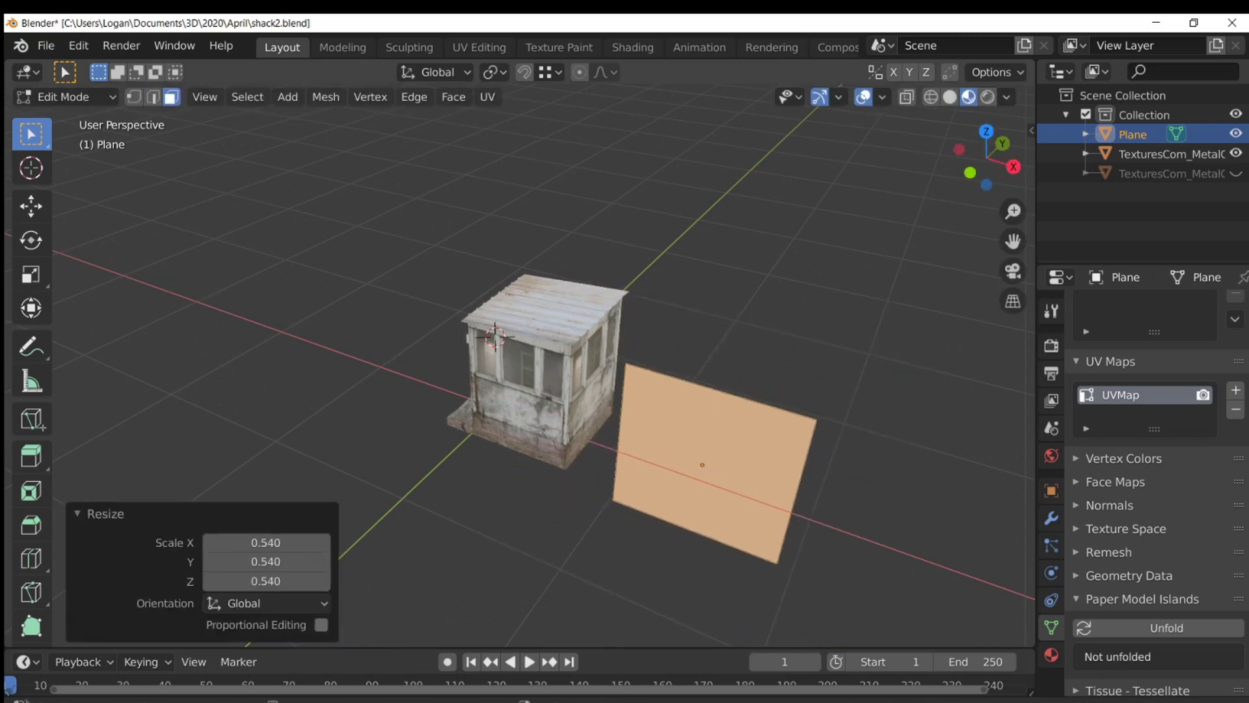
Divide the upright plane into a grid with four vertical and two horizontal loop cuts
middle_drag(801, 397, 846, 357)
key(ctrl+r)
scroll(635, 384, up, 3)
click(635, 375)
right_click(635, 374)
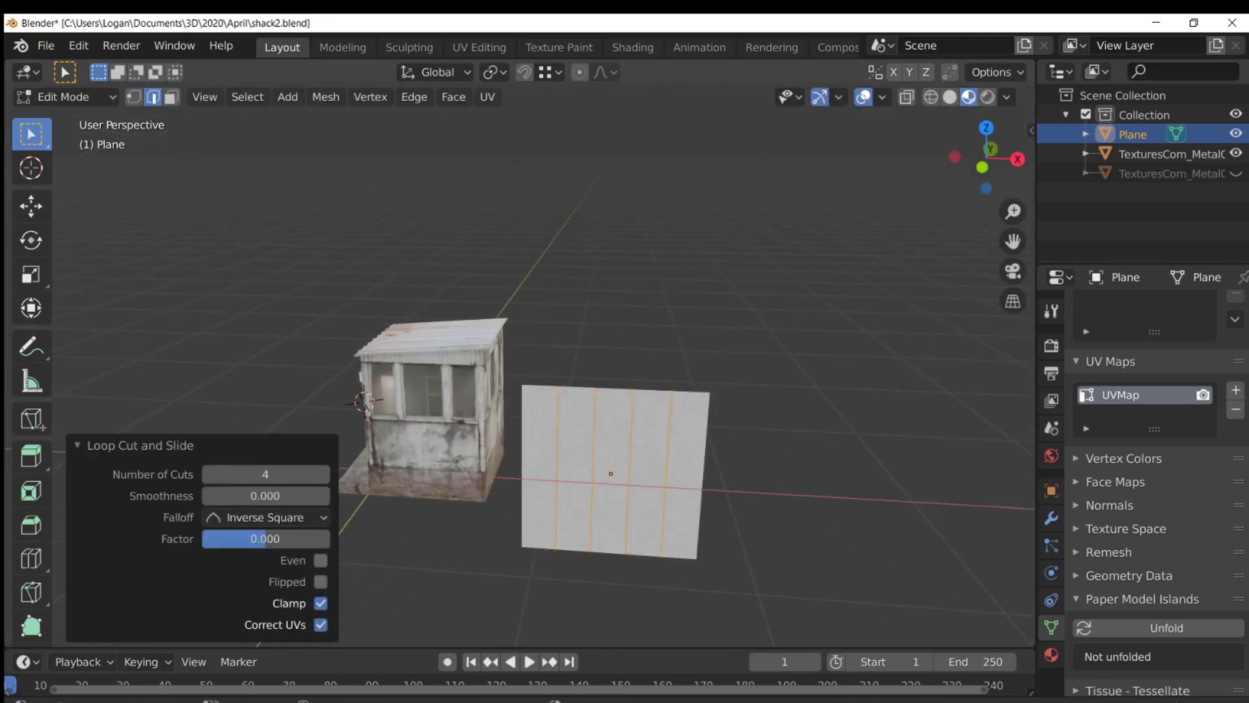
key(ctrl+r)
scroll(632, 423, up, 1)
click(632, 423)
right_click(633, 423)
middle_drag(632, 423, 634, 413)
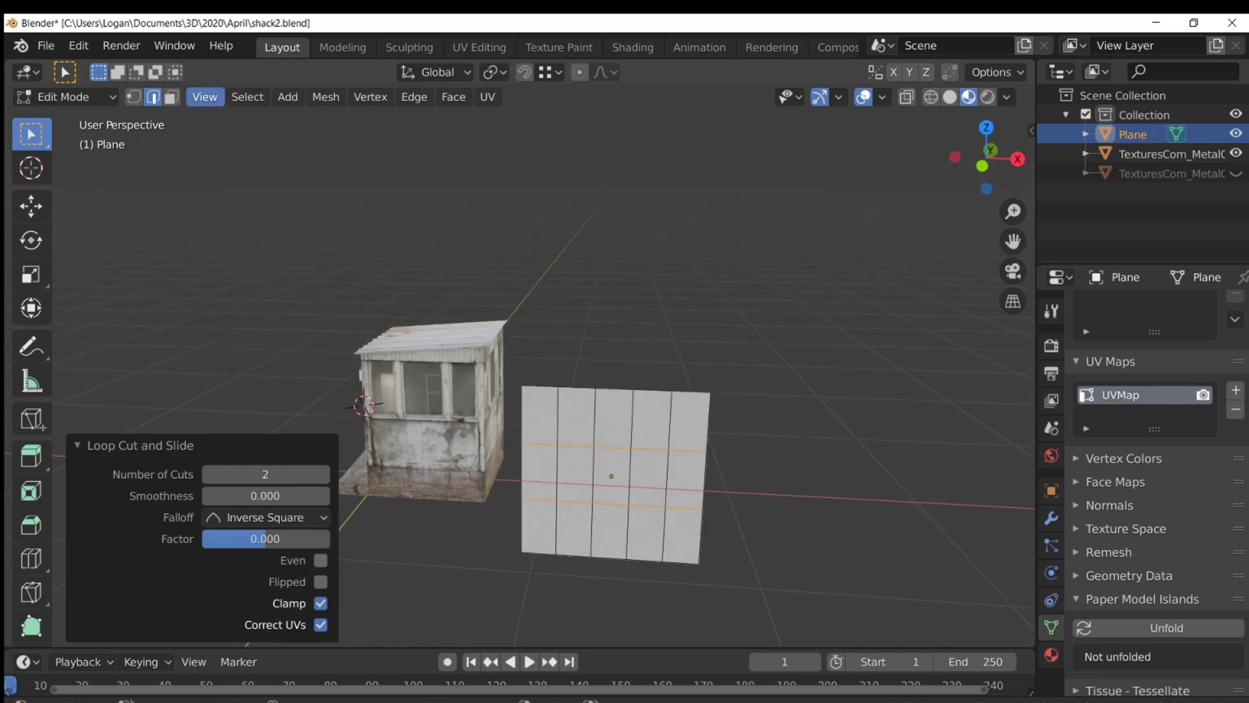
Extrude the second and fourth faces of the grid's middle row inward to form two window recesses
click(171, 97)
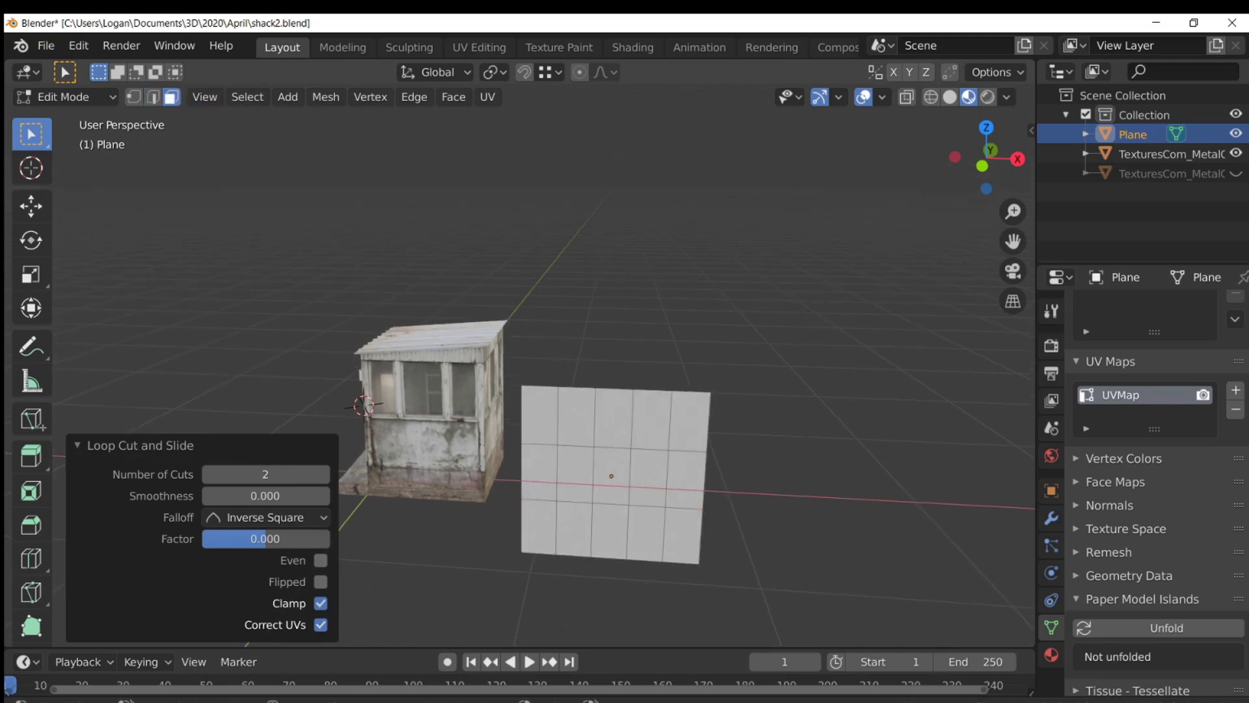
click(576, 474)
shift+click(649, 477)
middle_drag(649, 477, 545, 420)
key(e)
click(582, 478)
key(Tab)
key(Tab)
click(598, 390)
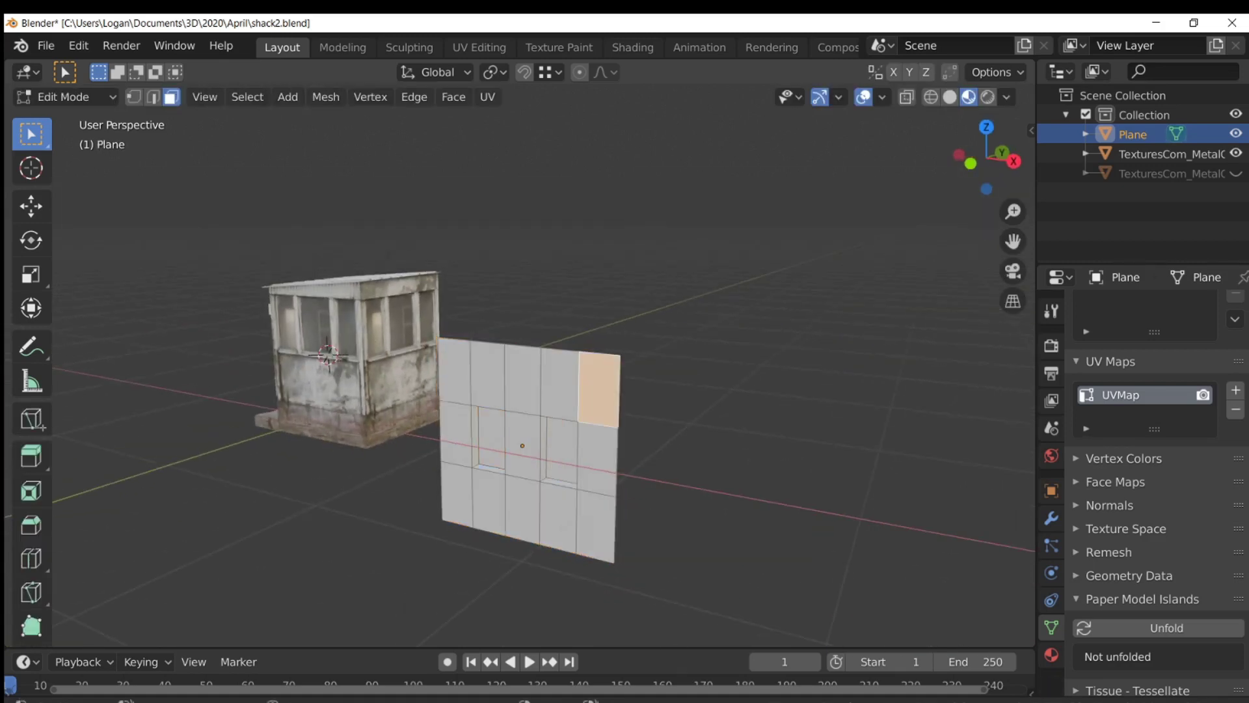
Select the whole linked wall, duplicate it in place and rotate the copy 90° about Z
key(ctrl+l)
middle_drag(599, 390, 650, 364)
key(shift+d)
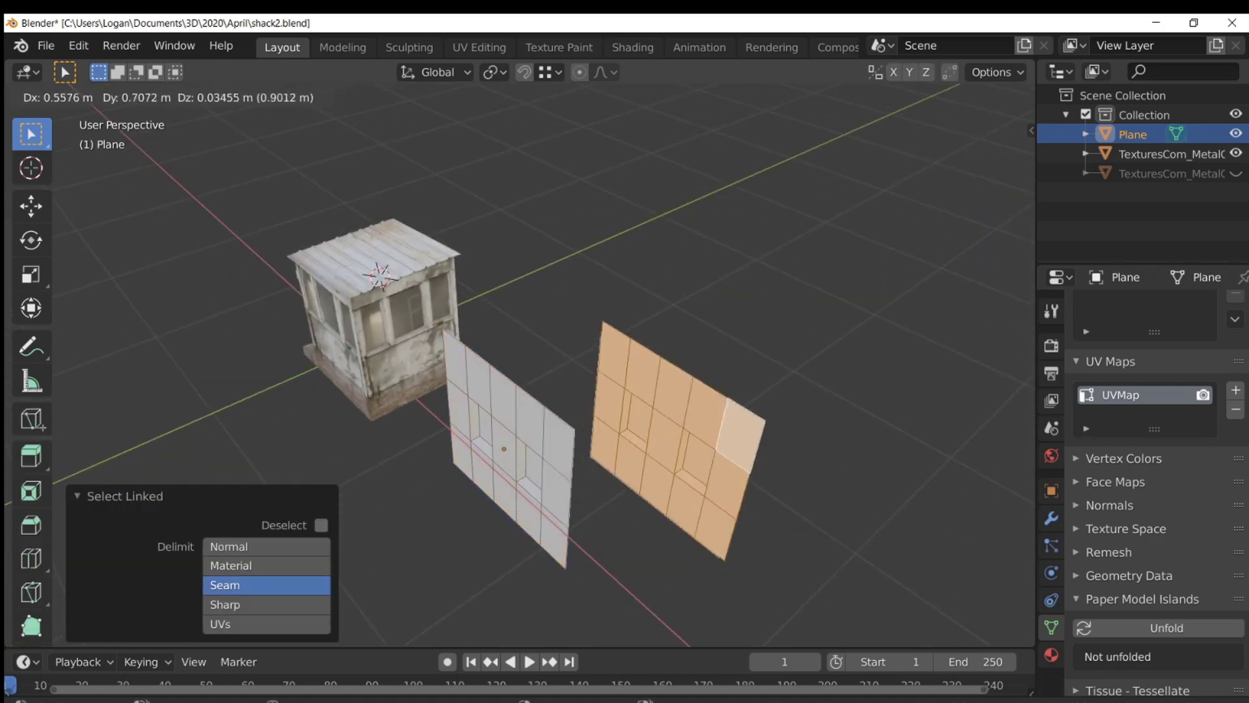
key(Escape)
text(rz90)
key(Return)
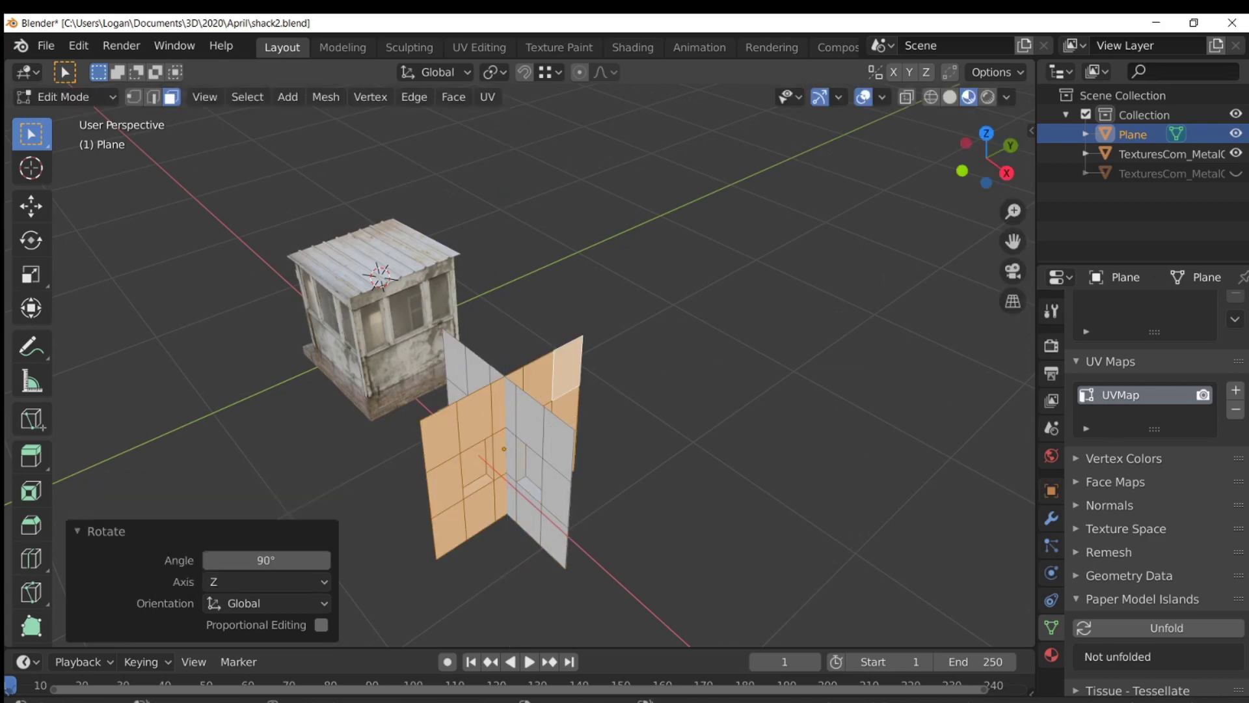
Move the rotated copy horizontally to the first wall's end, about 0.48 m in X and 0.56 m in Y
key(g)
key(shift+z)
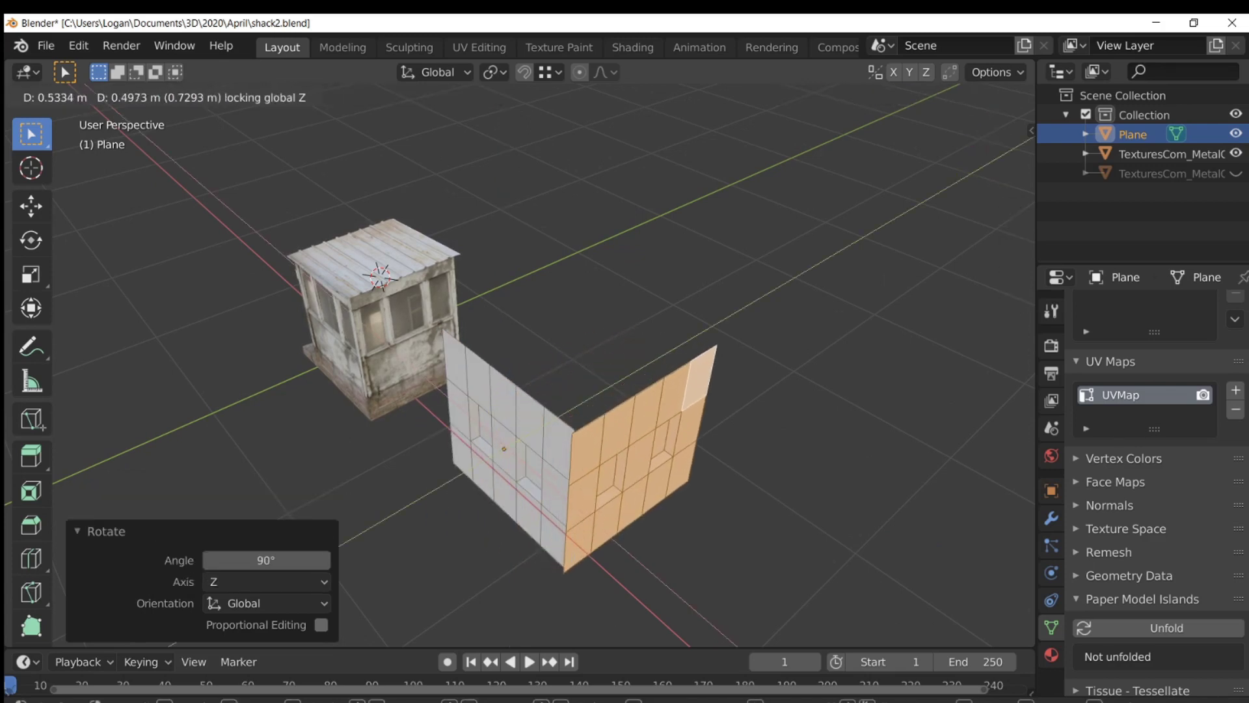
key(Return)
scroll(520, 371, up, 2)
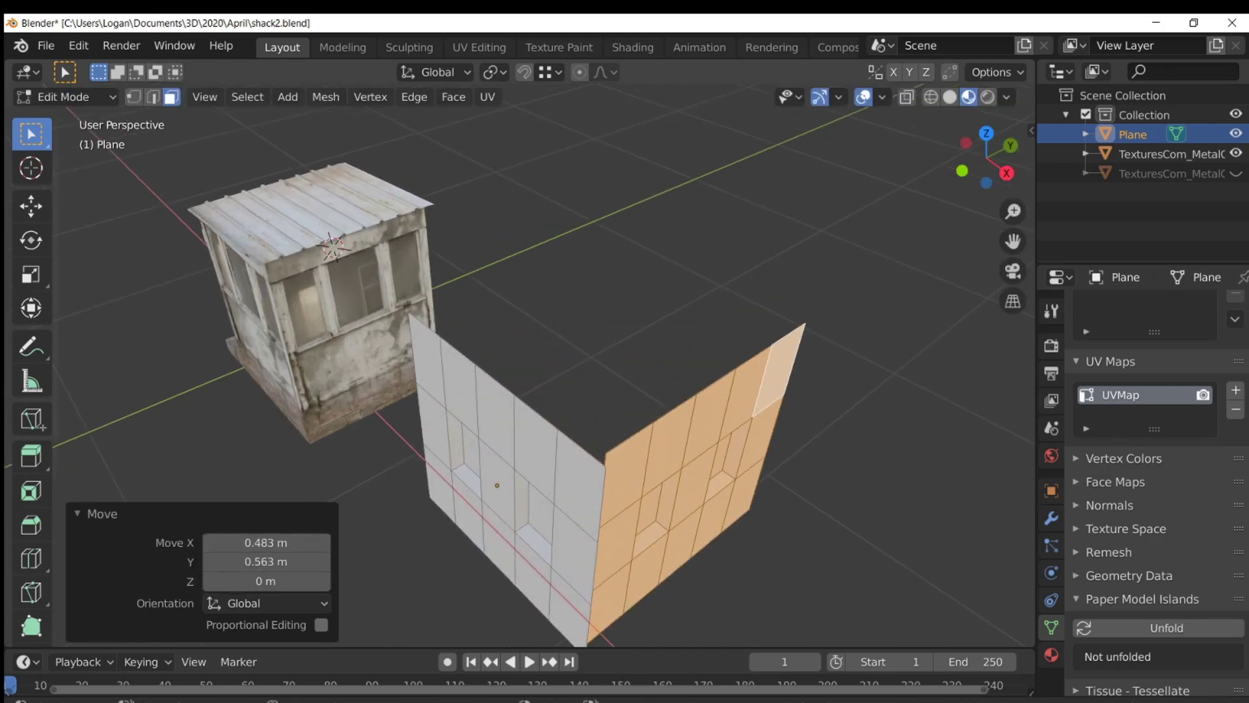
Switch to vertex selection, enable snapping and snap the second wall's top corner onto the first wall's corner
click(133, 96)
click(524, 72)
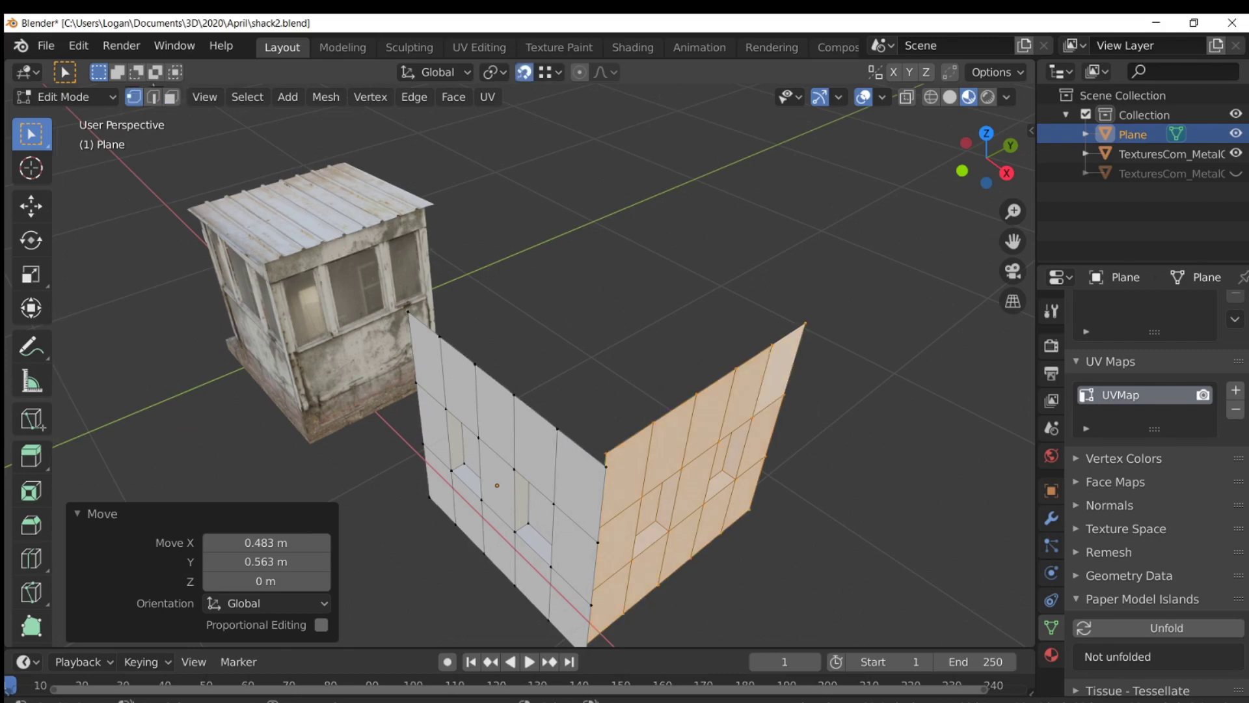
middle_drag(624, 416, 589, 397)
key(g)
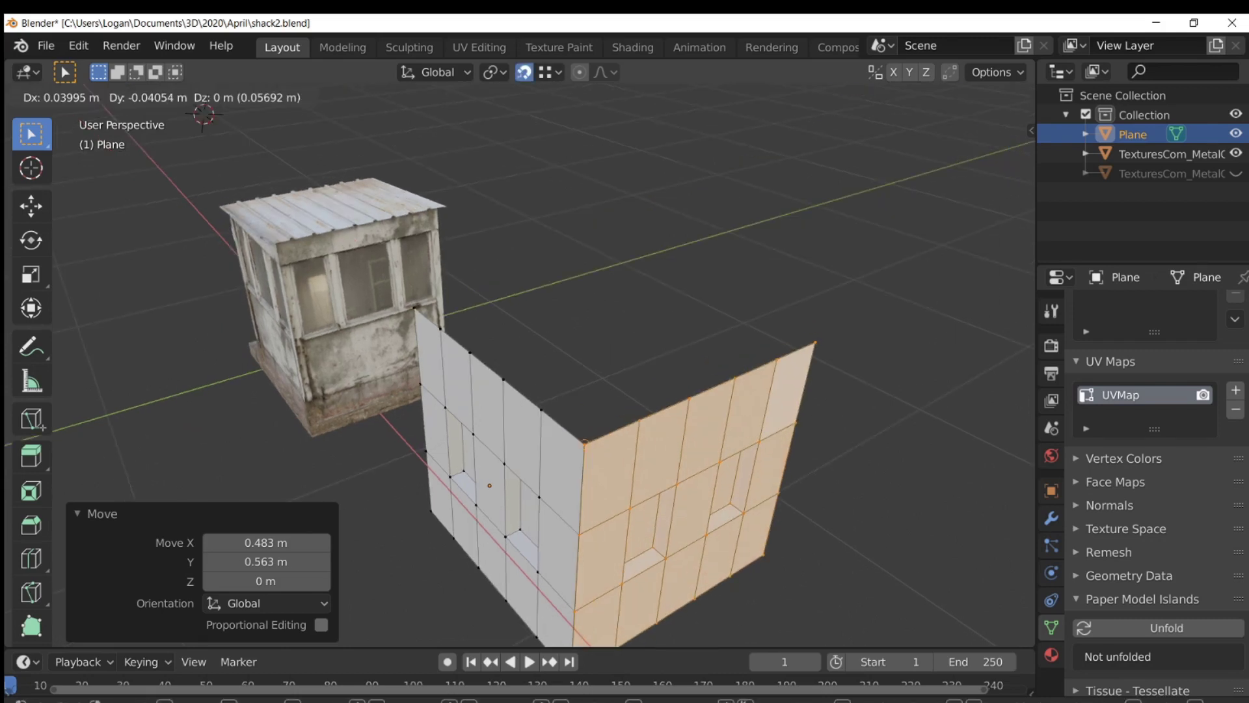
click(584, 443)
Duplicate the second wall in place and rotate the copy 90° about Z to make a third wall
middle_drag(584, 443, 435, 426)
scroll(436, 426, down, 2)
key(shift+d)
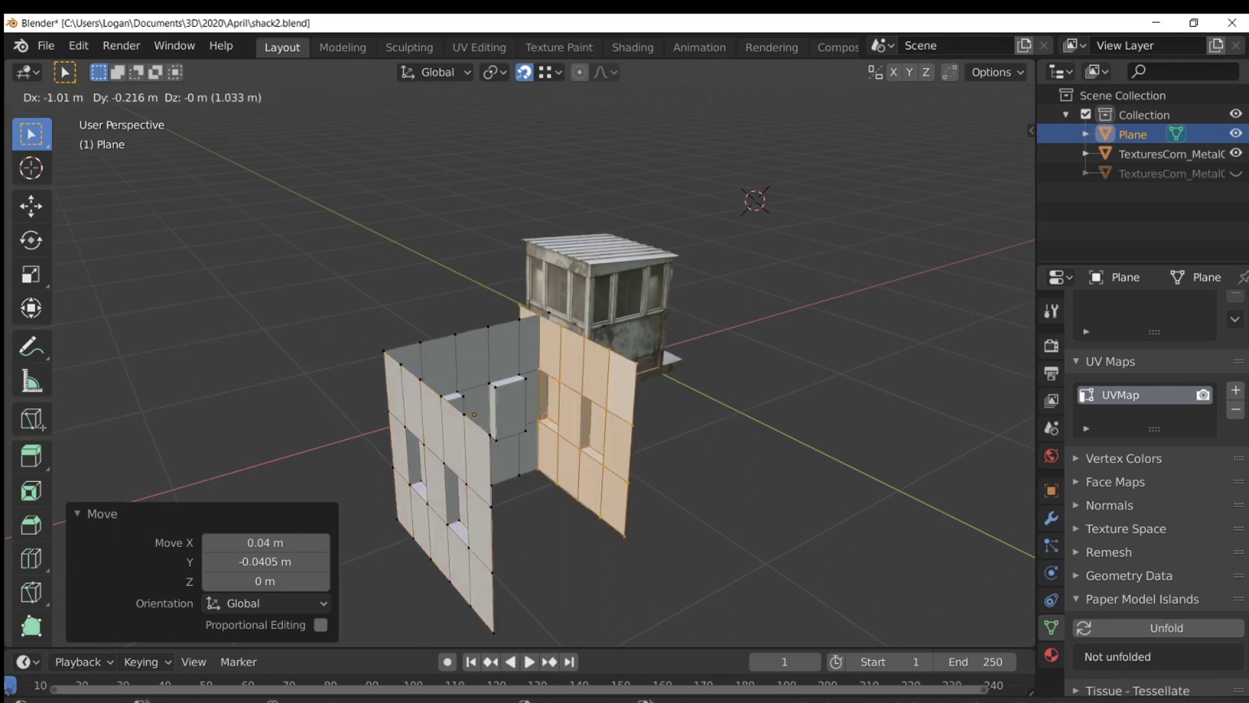
key(Return)
key(r)
key(z)
key(9)
key(0)
key(Return)
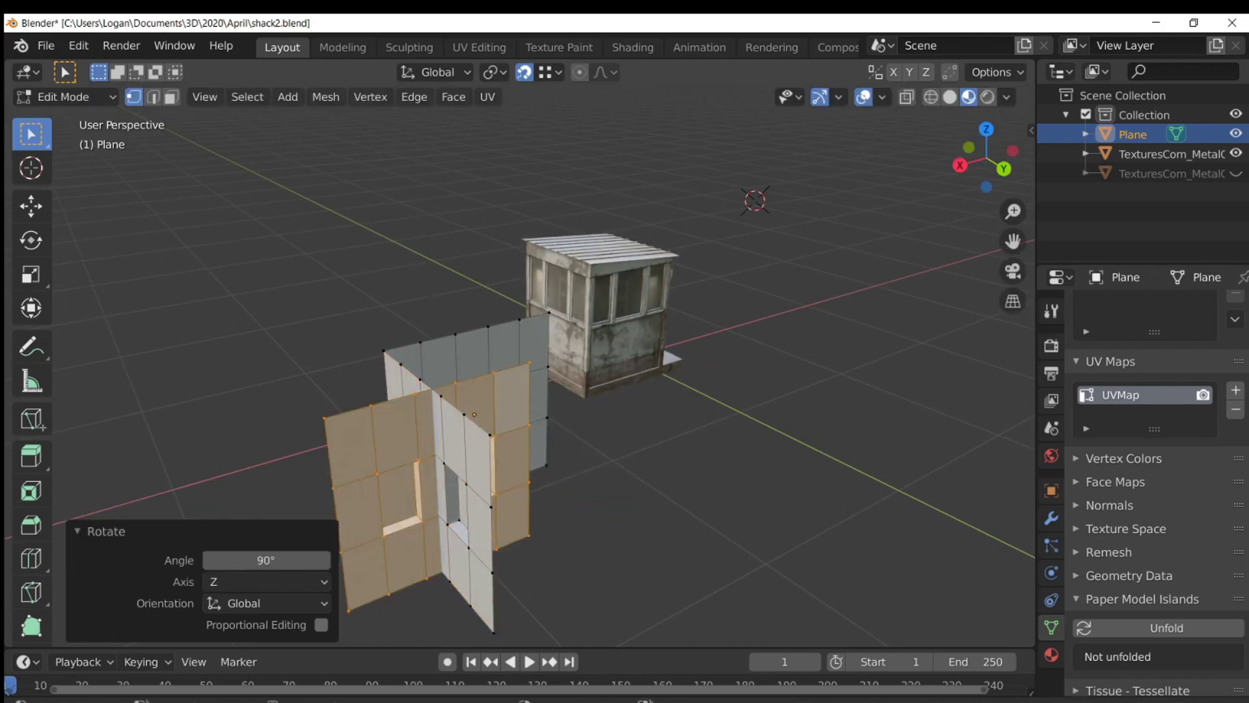
Move the third wall out horizontally, about -0.65 m in X and 0.69 m in Y, and snap its corner onto the second wall's free end
key(g)
key(shift+z)
key(Return)
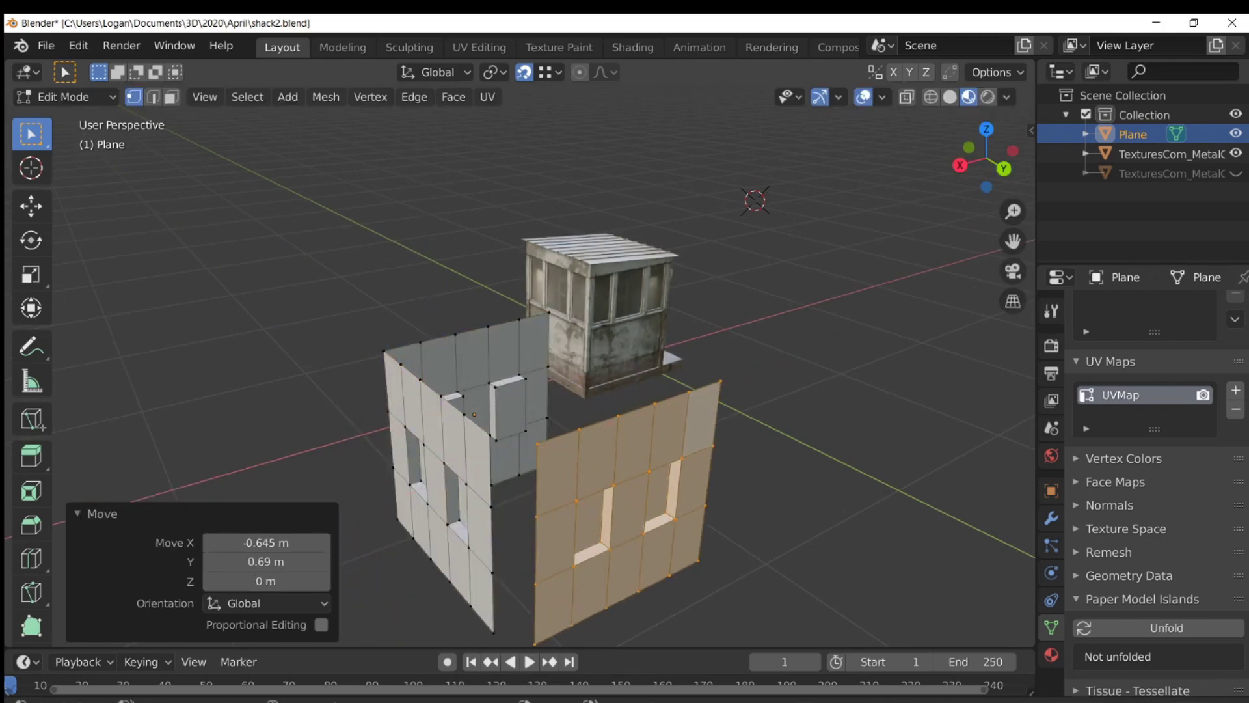
key(g)
key(Return)
middle_drag(521, 365, 462, 361)
scroll(521, 365, up, 5)
scroll(520, 364, down, 5)
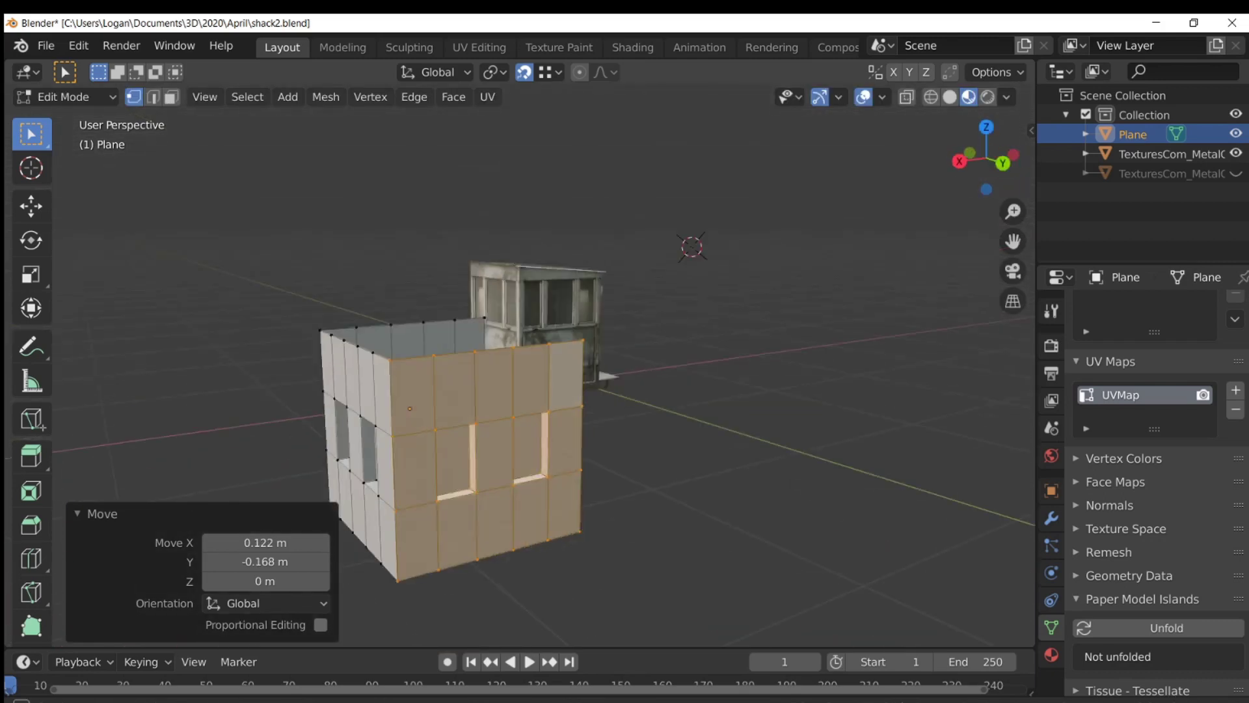
Select all three walls' vertices and merge them by distance at 0.0001 m
key(a)
key(a)
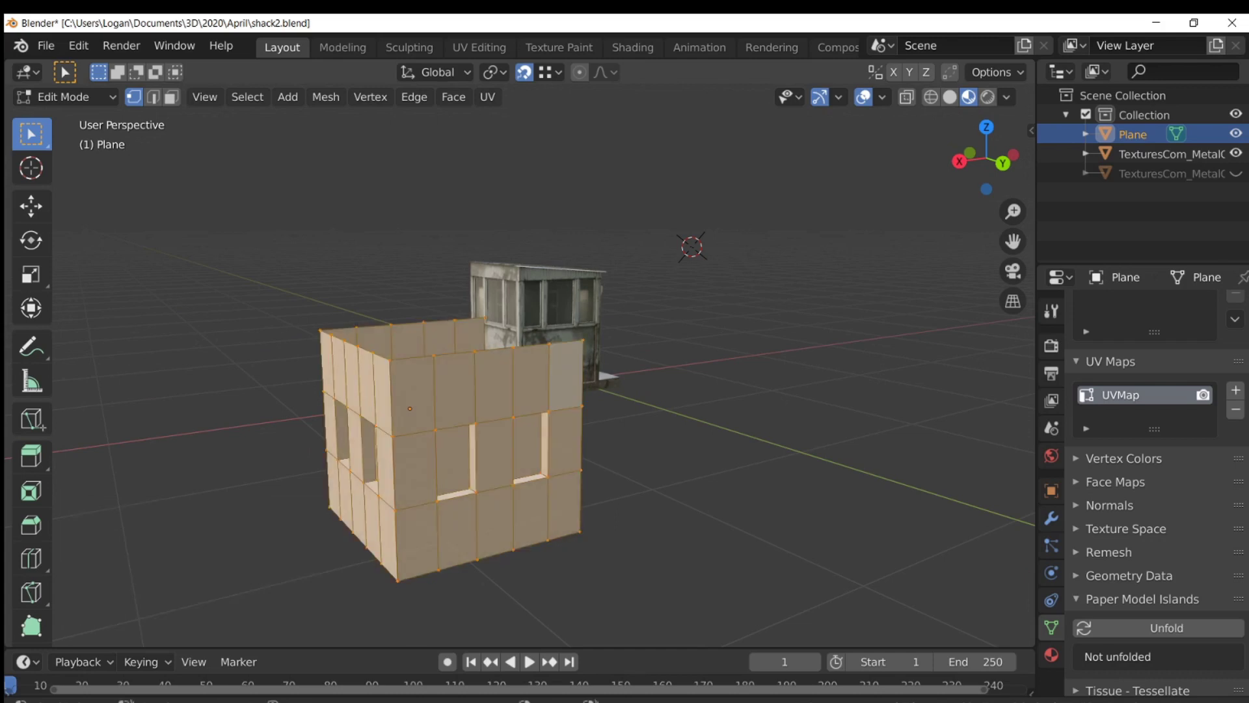
key(ctrl+v)
mouse_move(410, 407)
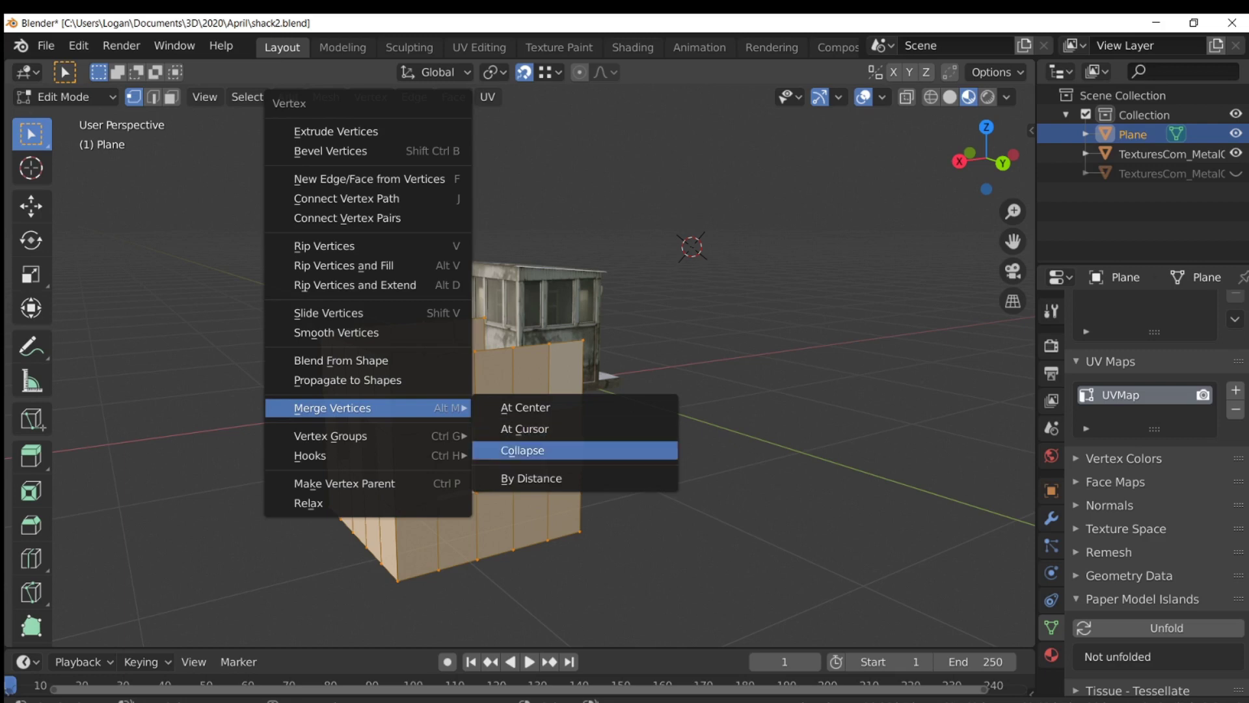
click(531, 478)
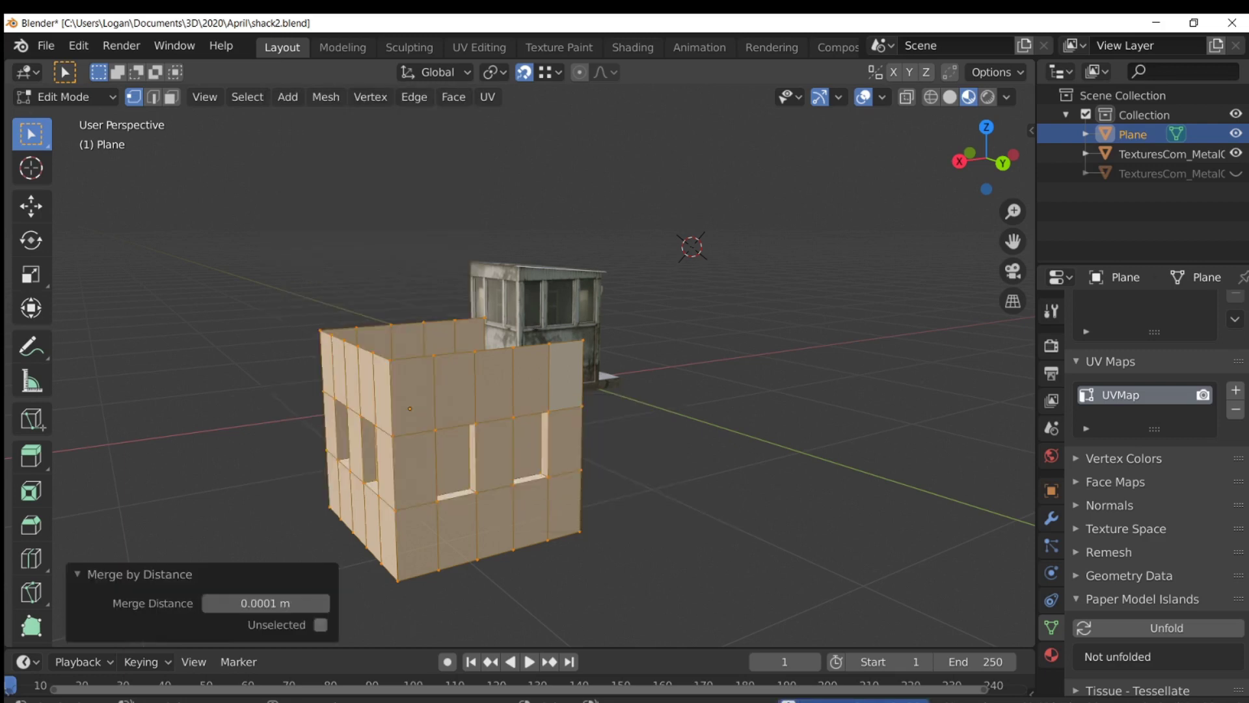
Trial-move individual corner vertices without keeping the change to check that the adjoining walls are welded
key(alt+a)
key(g)
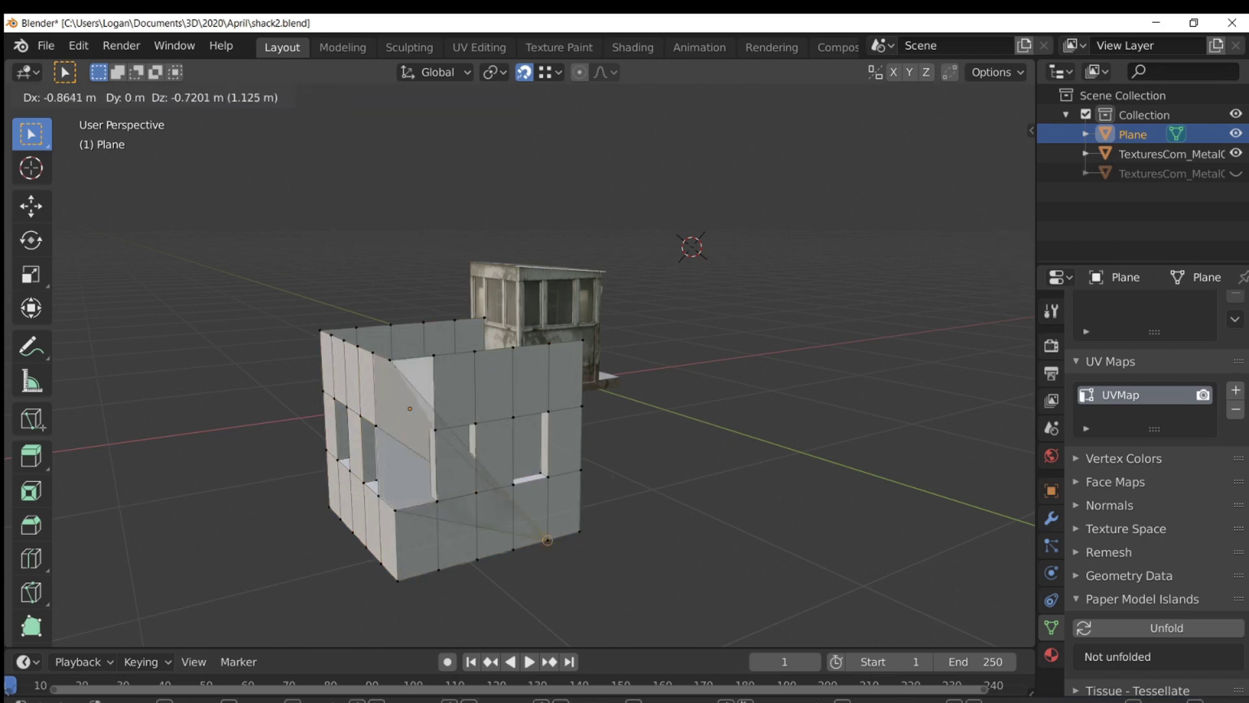
key(Escape)
middle_drag(312, 377, 384, 341)
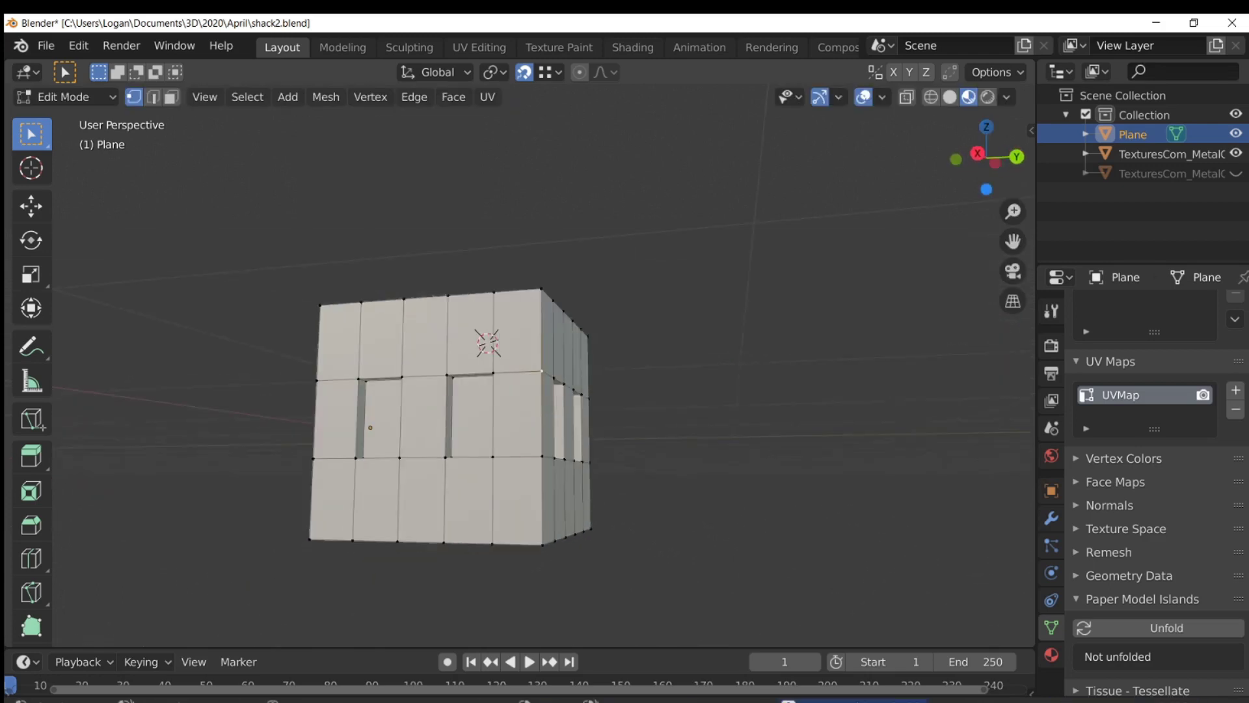
click(542, 457)
key(g)
middle_drag(536, 457, 465, 470)
key(Escape)
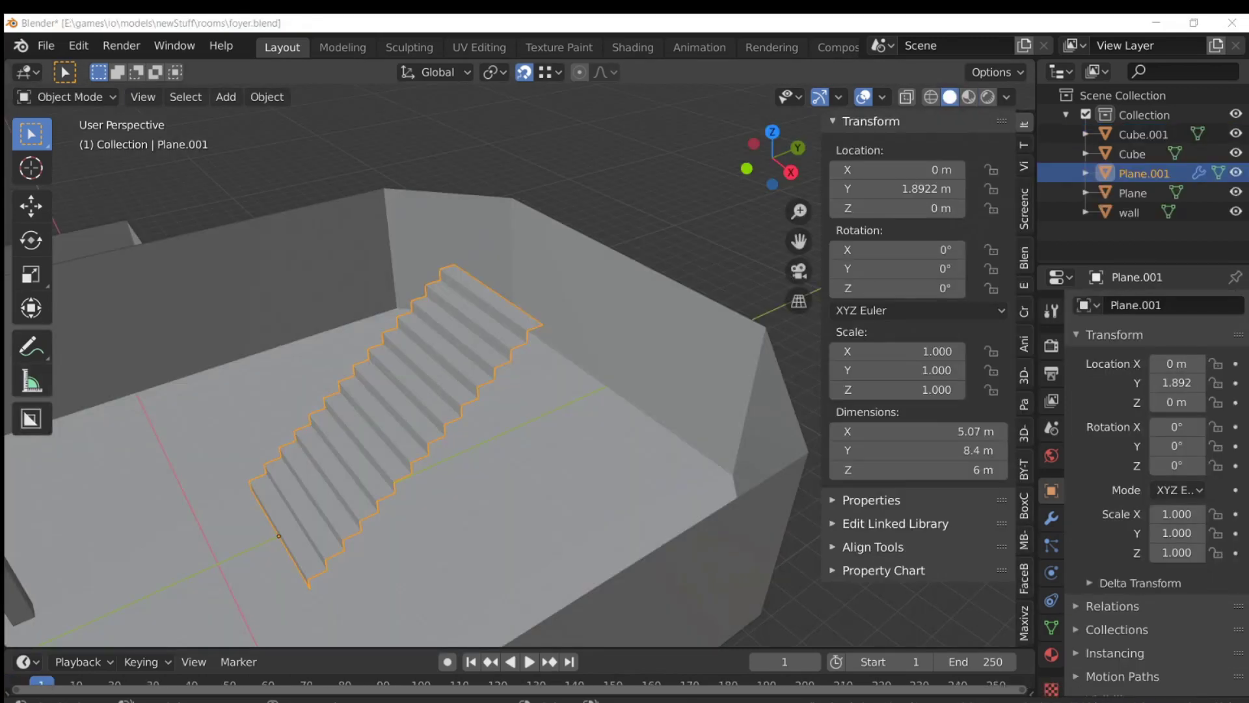
Switch to the foyer file and apply the 14-count array modifier on the staircase
scroll(507, 365, up, 2)
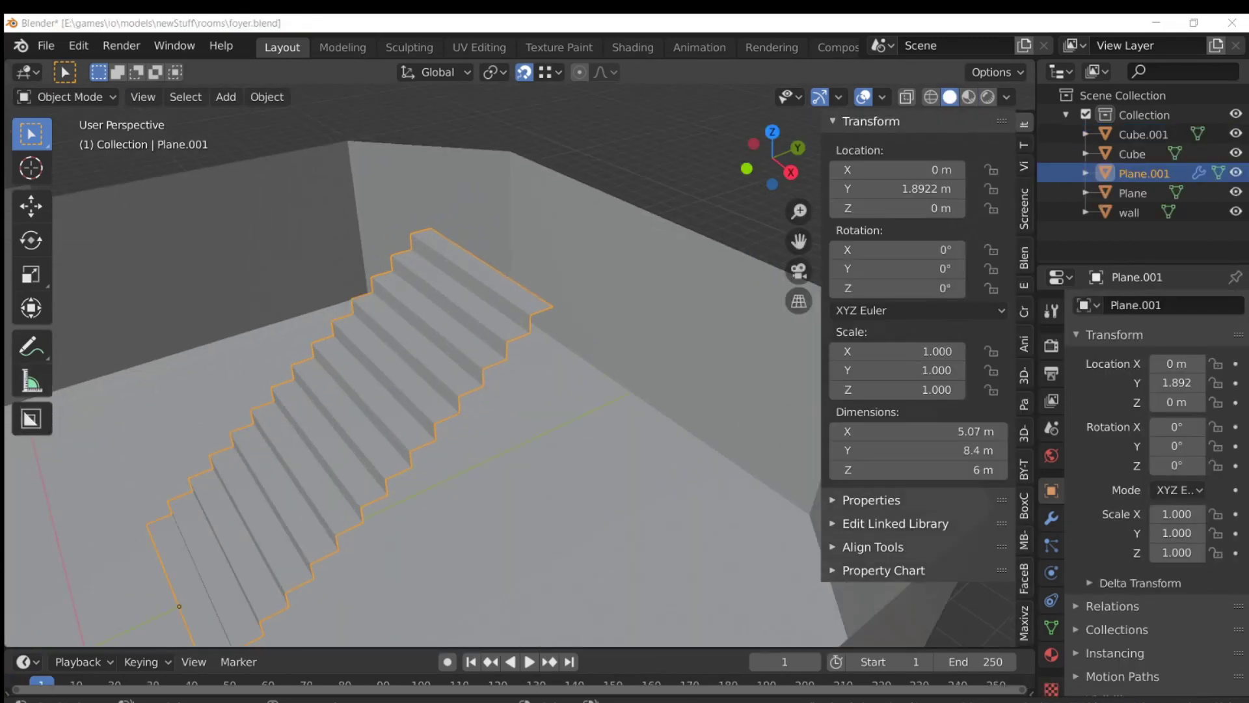
click(1051, 518)
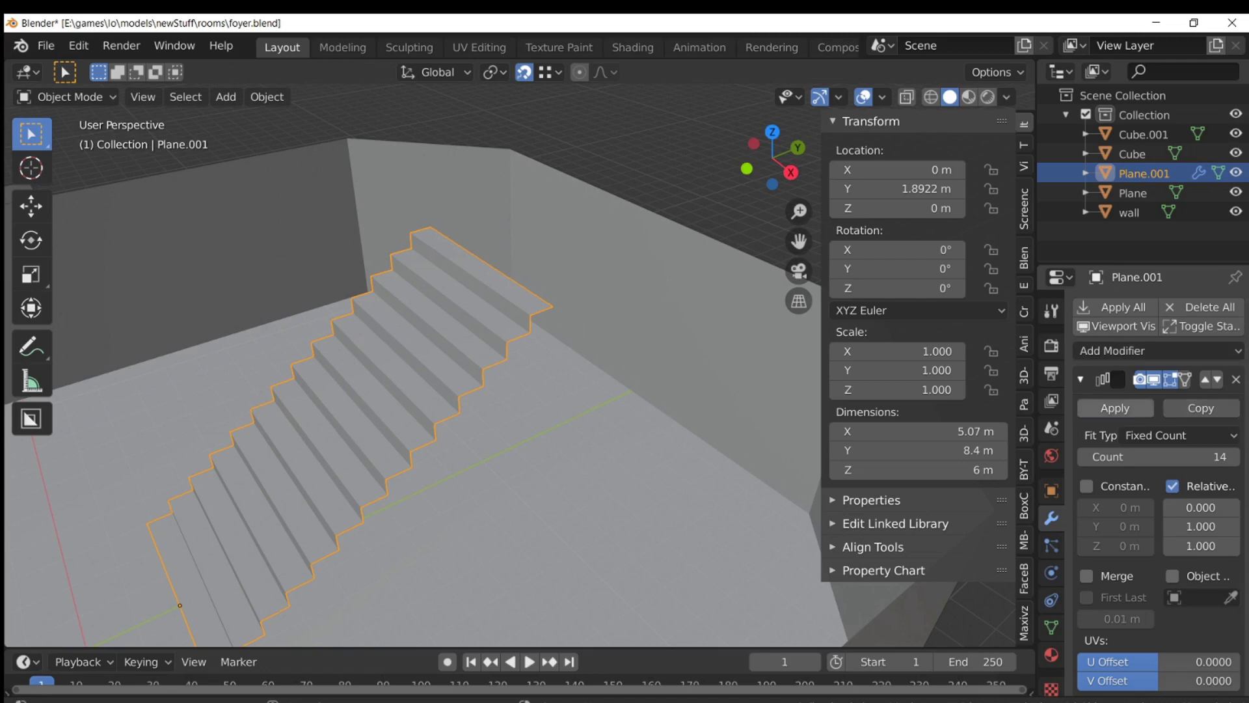
click(1115, 408)
key(Tab)
key(Tab)
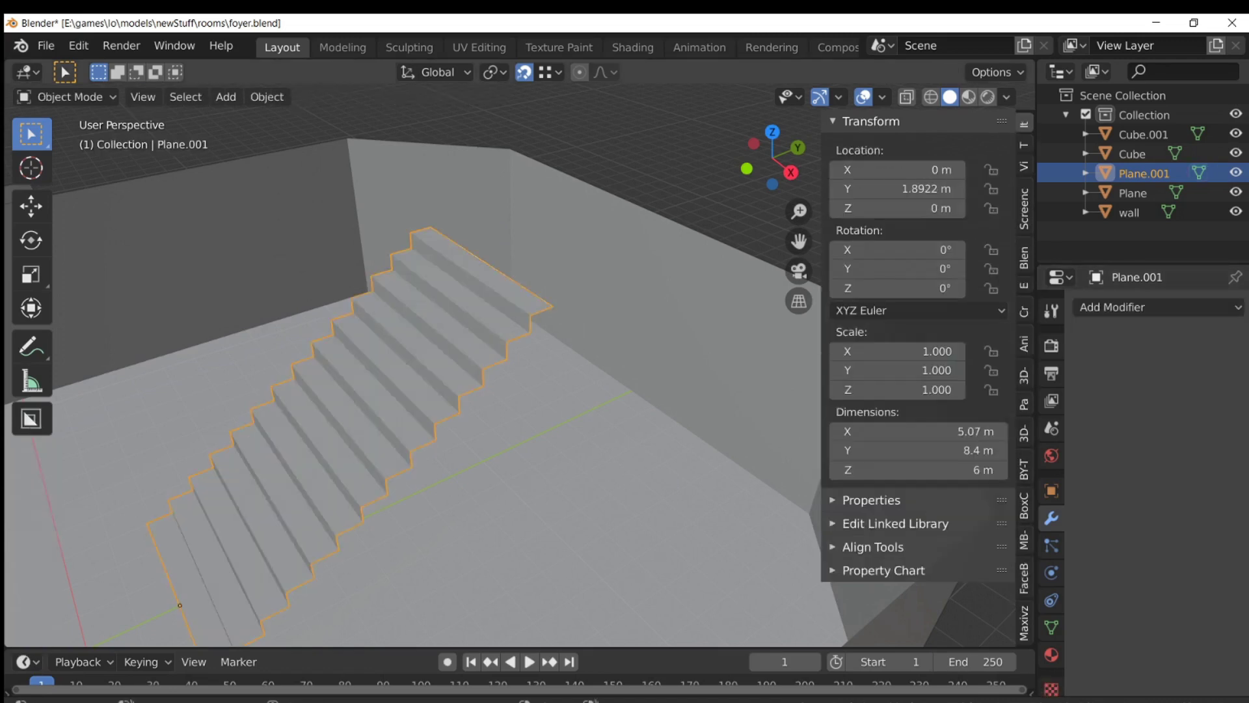
Edit the foyer room mesh and select the entire top edge loop of its walls as vertices
click(651, 260)
key(Tab)
click(657, 214)
key(1)
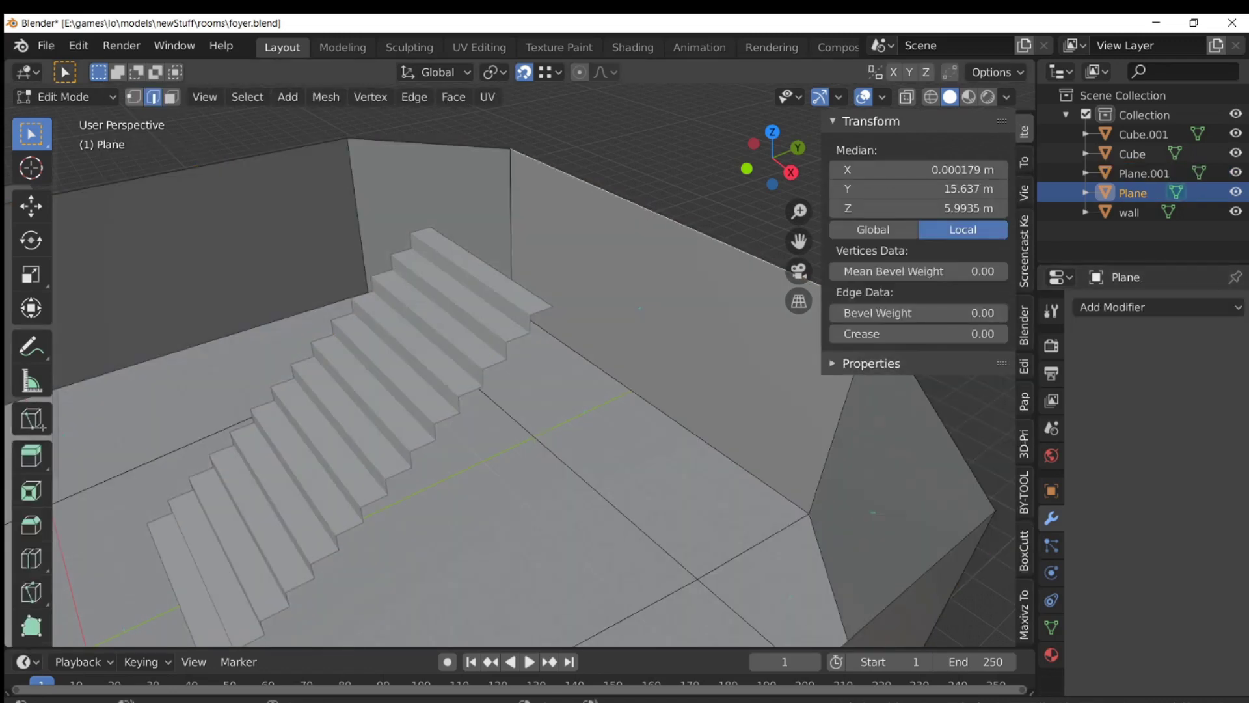
key(alt+a)
key(a)
scroll(417, 390, down, 5)
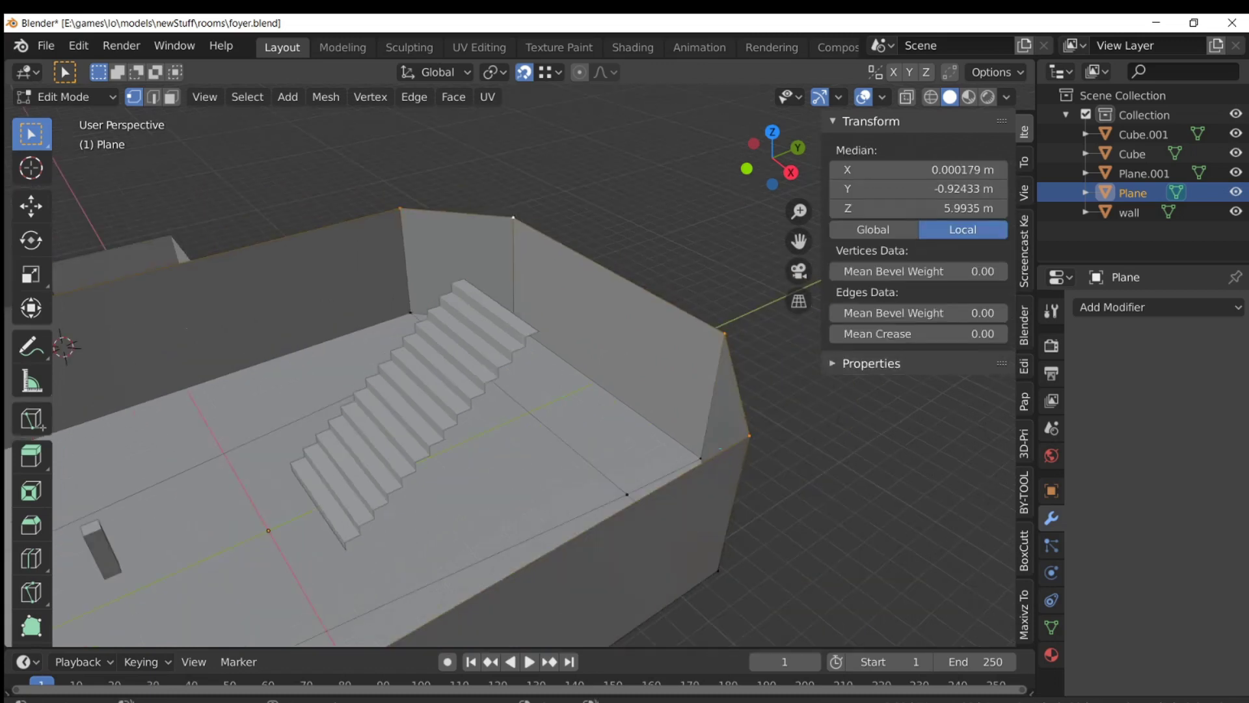
scroll(417, 390, up, 5)
middle_drag(456, 404, 462, 361)
scroll(511, 365, up, 2)
key(Tab)
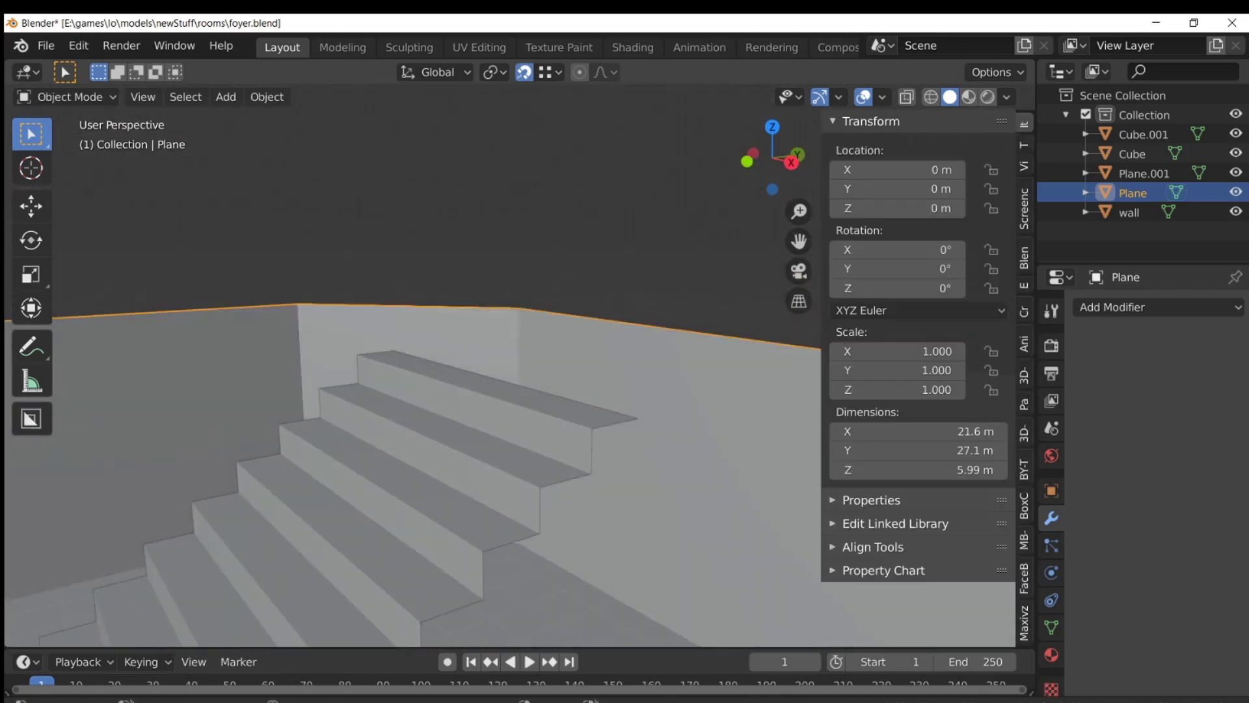
Try to raise the walls' top edge loop along Z to a median height of about 6.32 m
key(Tab)
key(g)
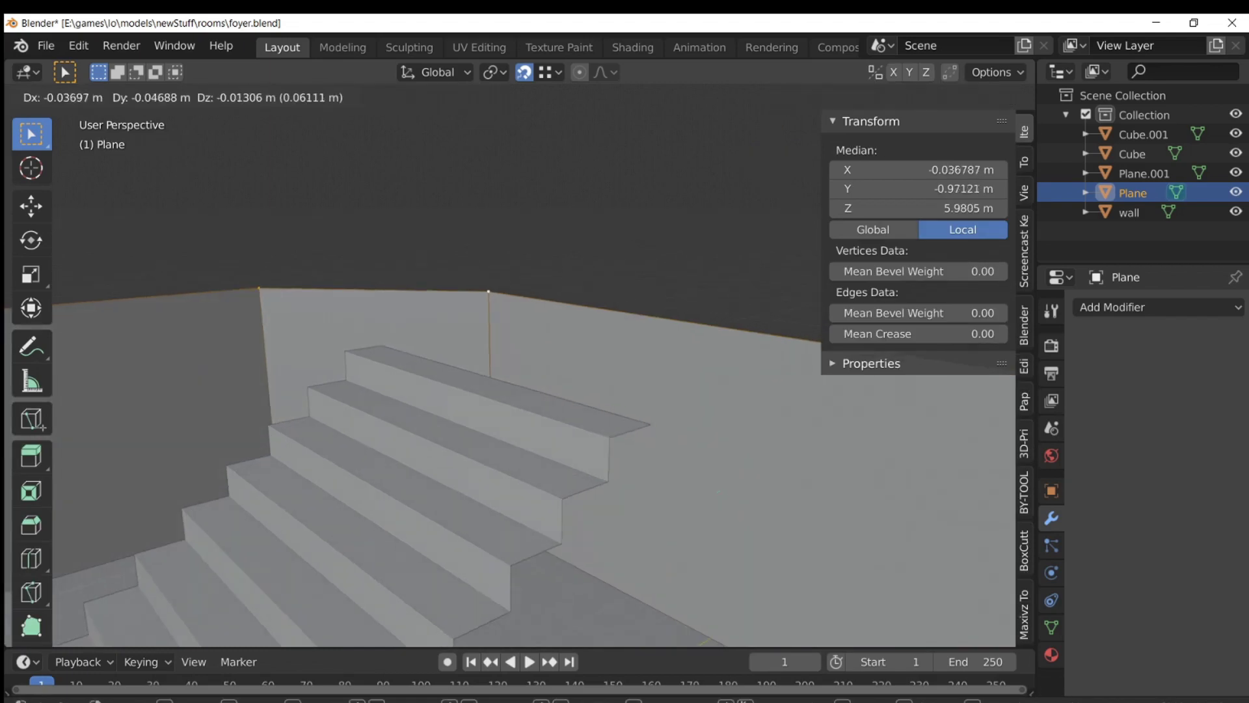
key(z)
key(Escape)
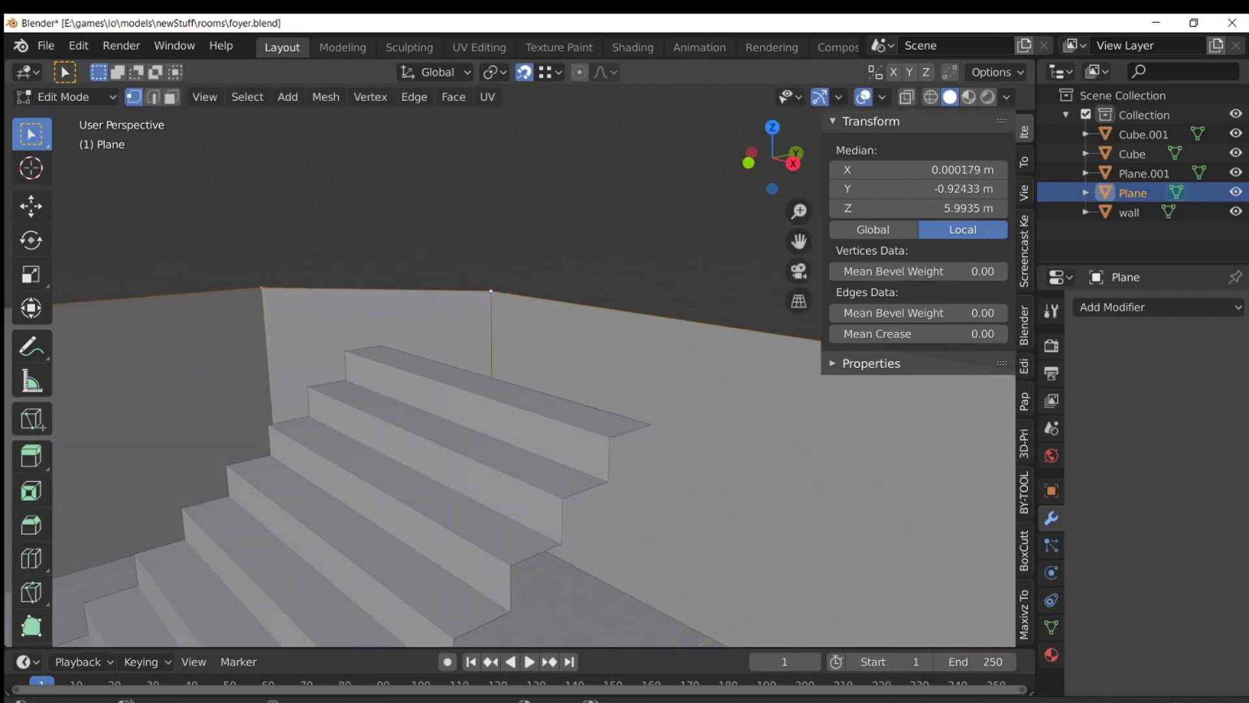
key(g)
key(z)
key(Escape)
key(g)
key(z)
key(Escape)
key(g)
key(z)
key(Return)
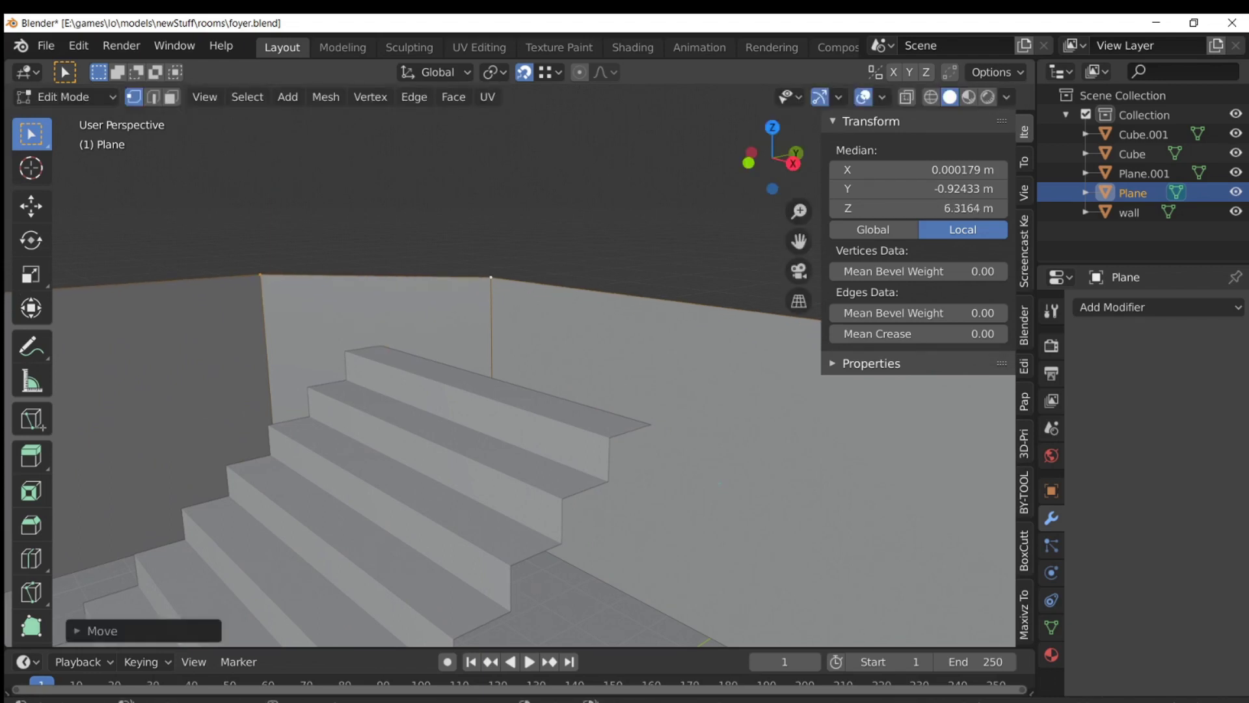
key(g)
key(z)
key(Escape)
Snap the walls' top edge loop along Z to the corner of the highest stair
key(g)
key(z)
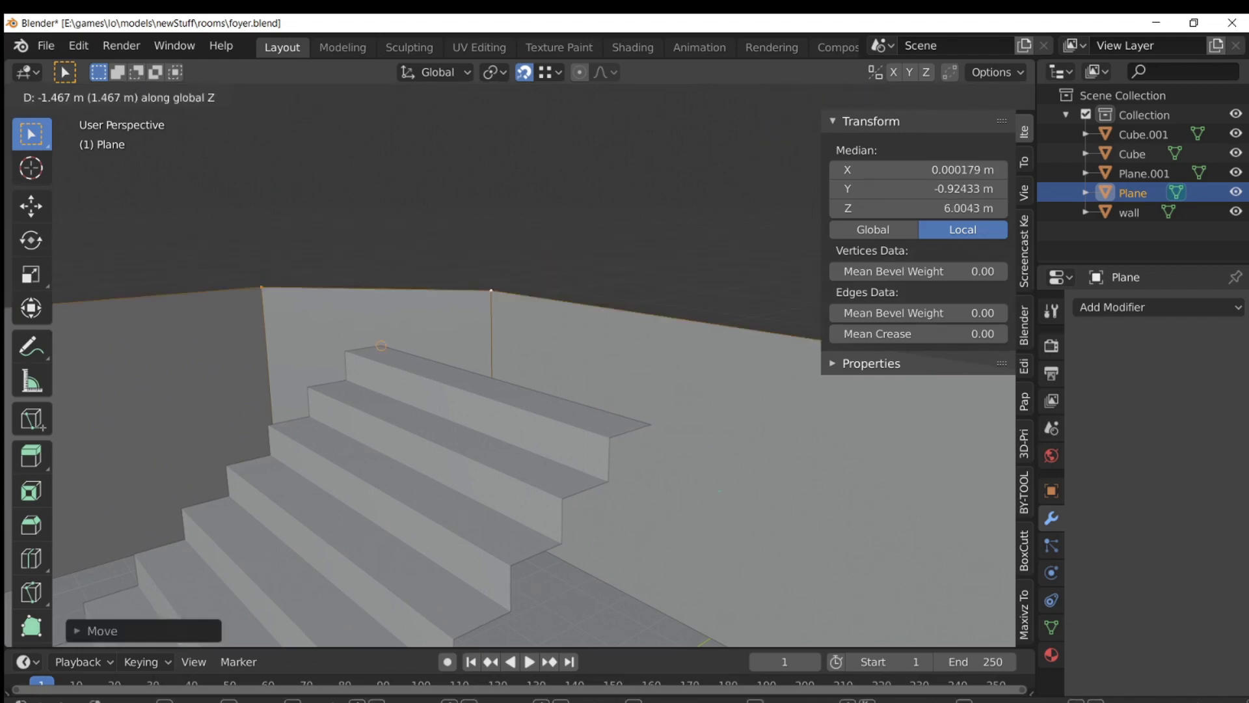
click(381, 346)
middle_drag(382, 346, 455, 374)
scroll(455, 374, up, 4)
key(g)
key(z)
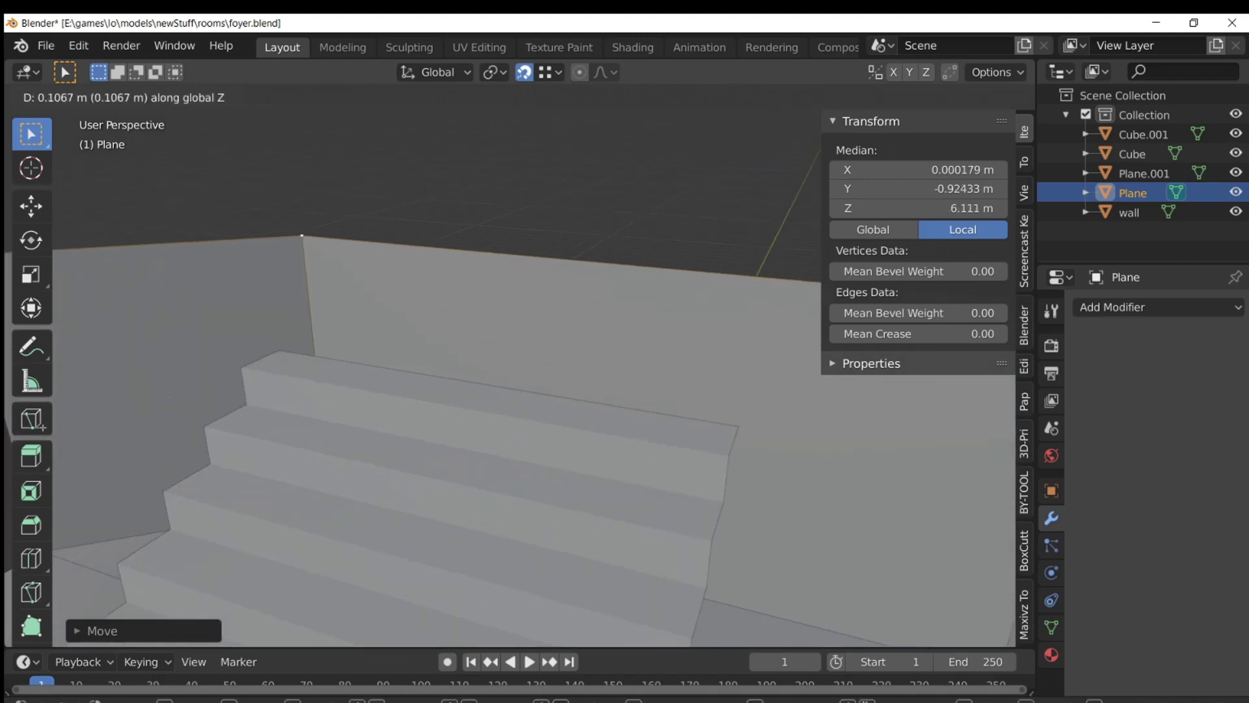
key(Escape)
key(g)
key(z)
key(Escape)
scroll(456, 391, down, 2)
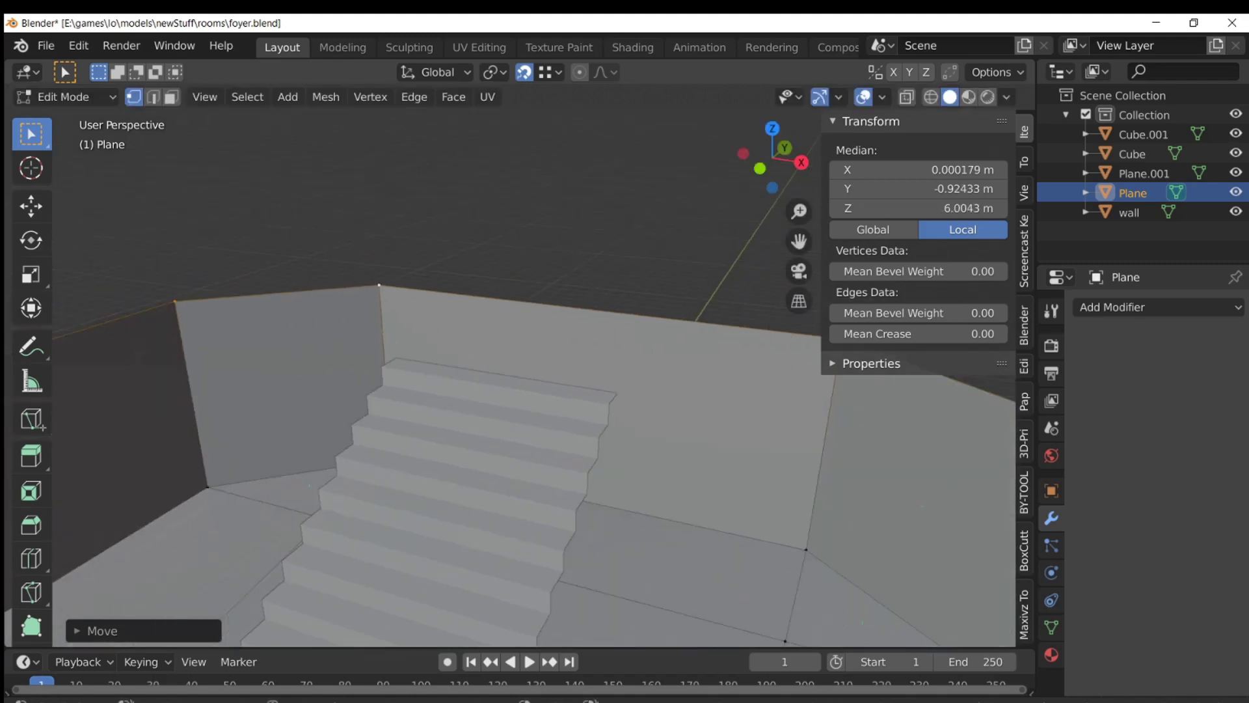
Extrude the walls' top edge loop in place and scale it inward to form a horizontal upper ledge
middle_drag(455, 391, 573, 420)
scroll(521, 394, down, 3)
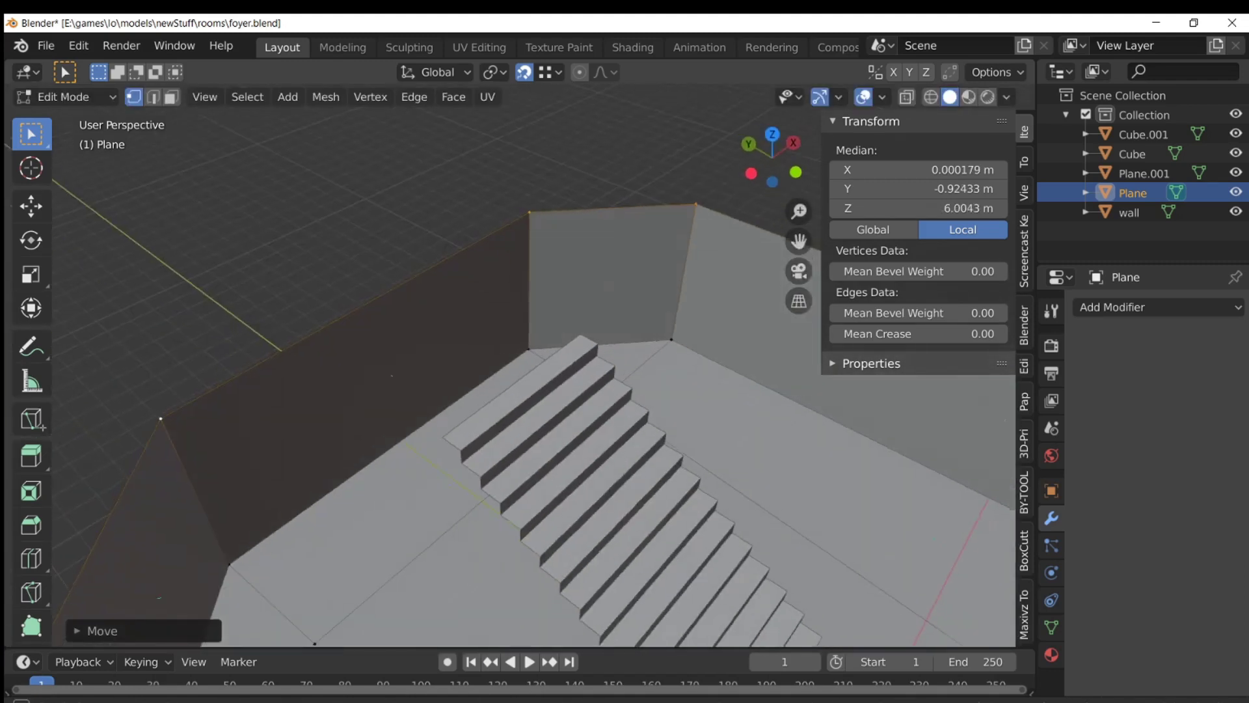
scroll(534, 292, down, 2)
key(e)
right_click(532, 292)
key(s)
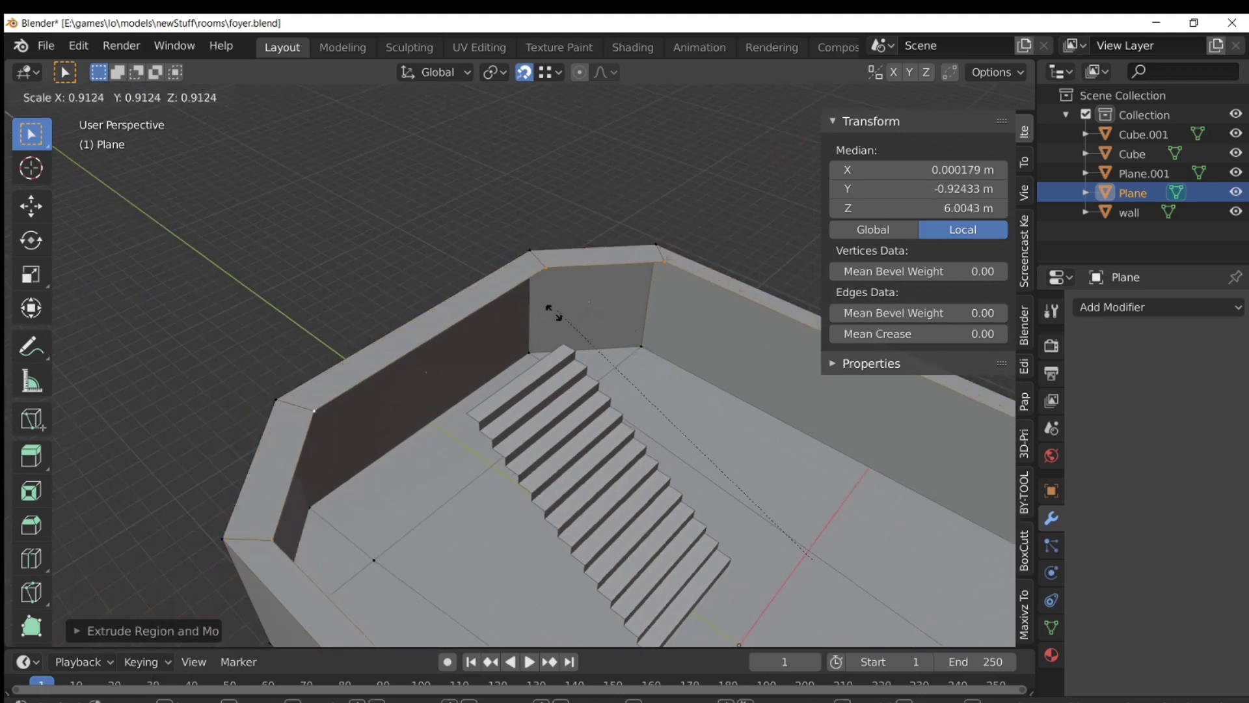
click(593, 393)
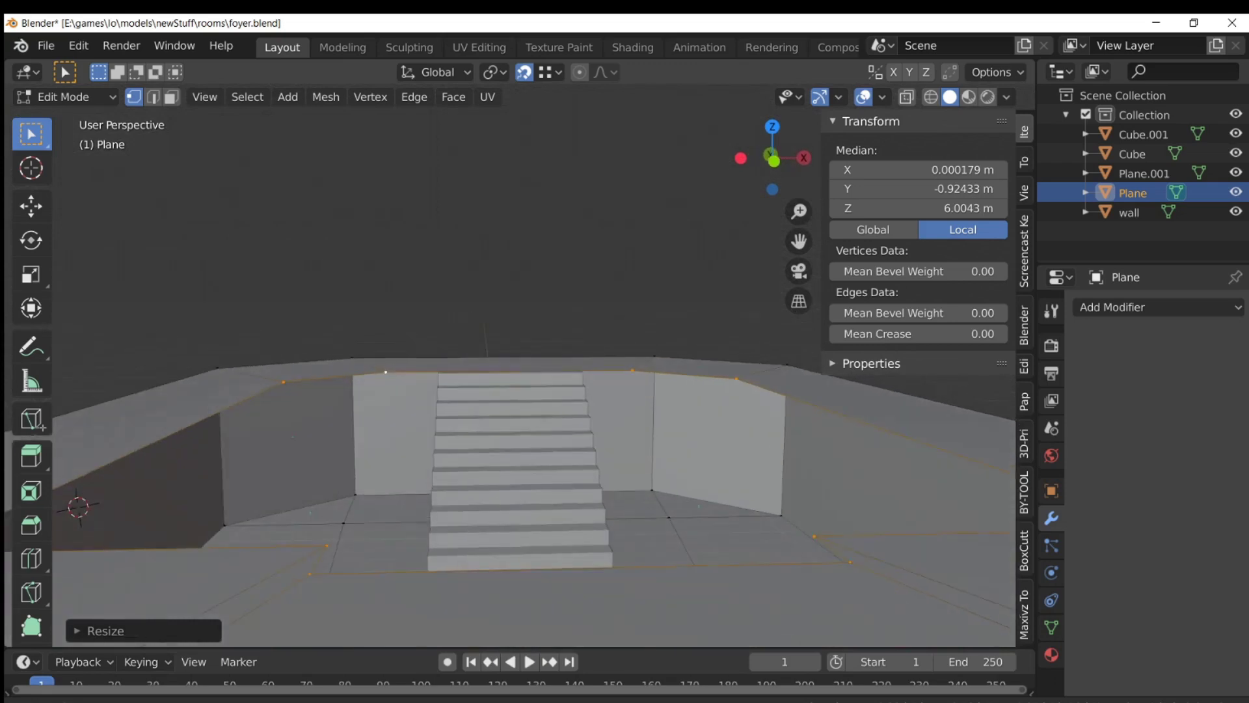